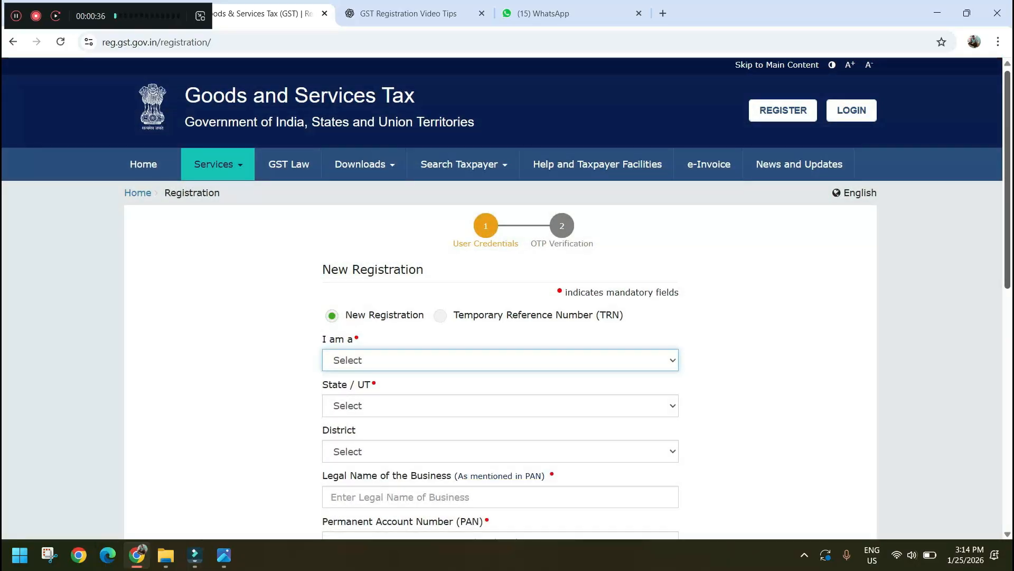
Step: Select Taxpayer as the applicant type in 'I am a'
scroll(501, 298, "down", 2)
scroll(500, 298, "up", 2)
scroll(500, 298, "down", 1)
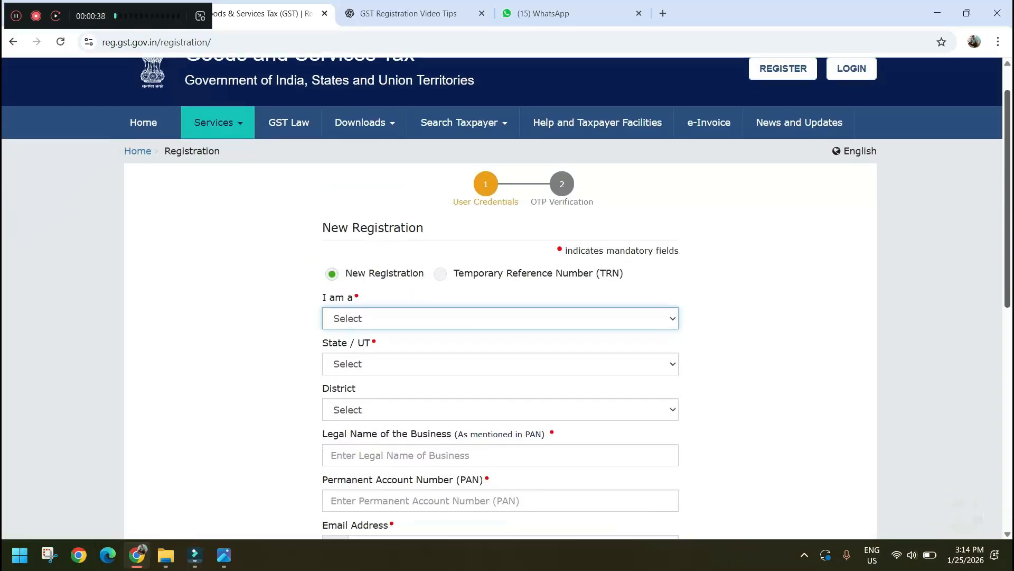
scroll(500, 298, "up", 1)
scroll(501, 298, "down", 1)
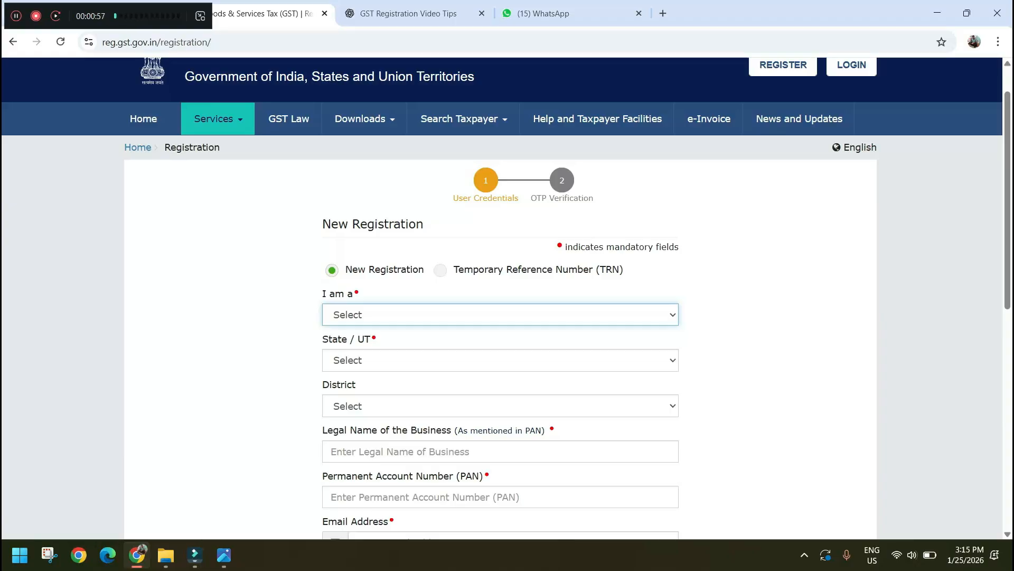
left_click(500, 314)
key("Down")
key("Return")
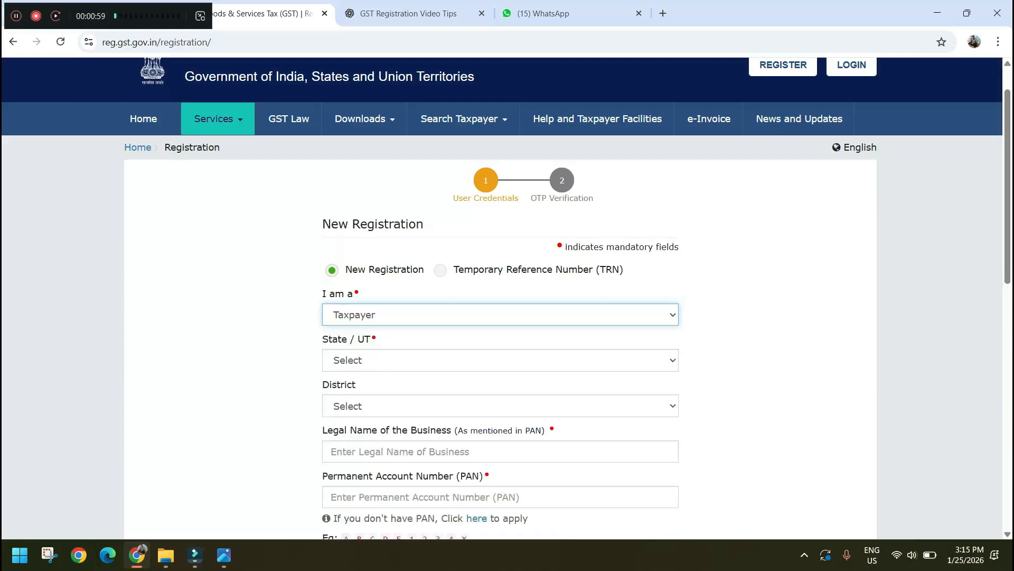
left_click(500, 314)
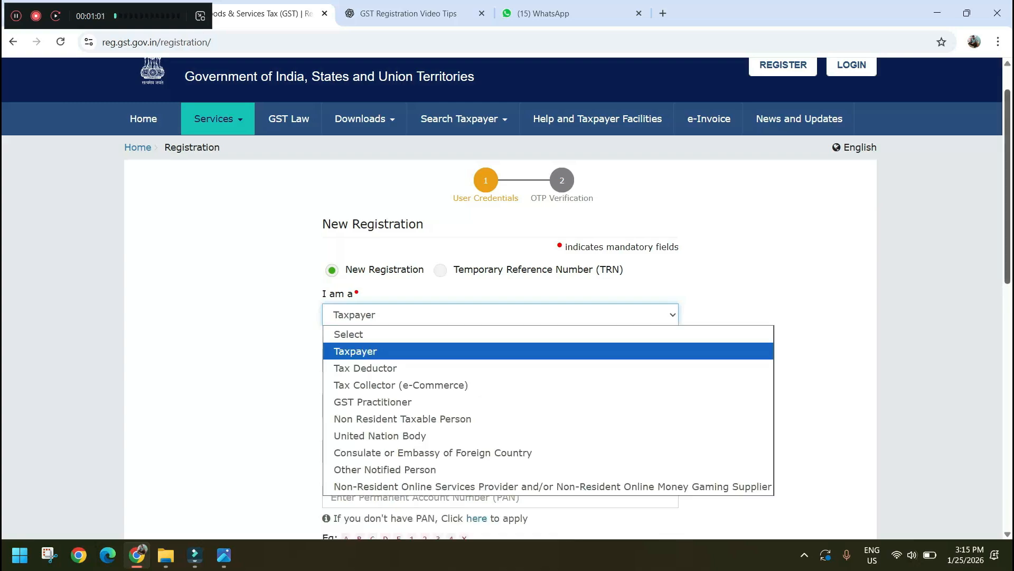
Step: Choose Madhya Pradesh as the State/UT and Dewas as the district
scroll(500, 315, "down", 2)
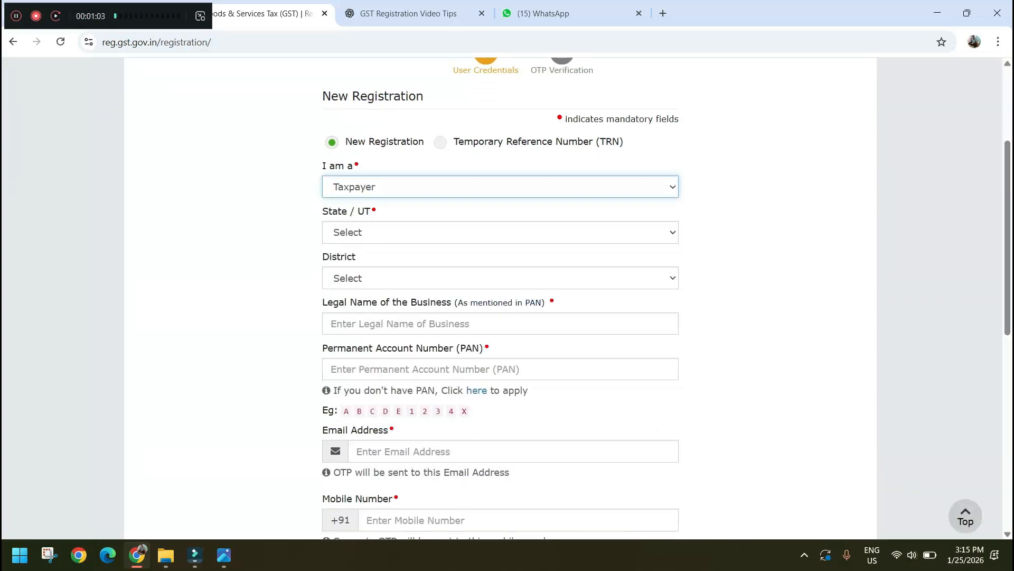
key("alt+Down")
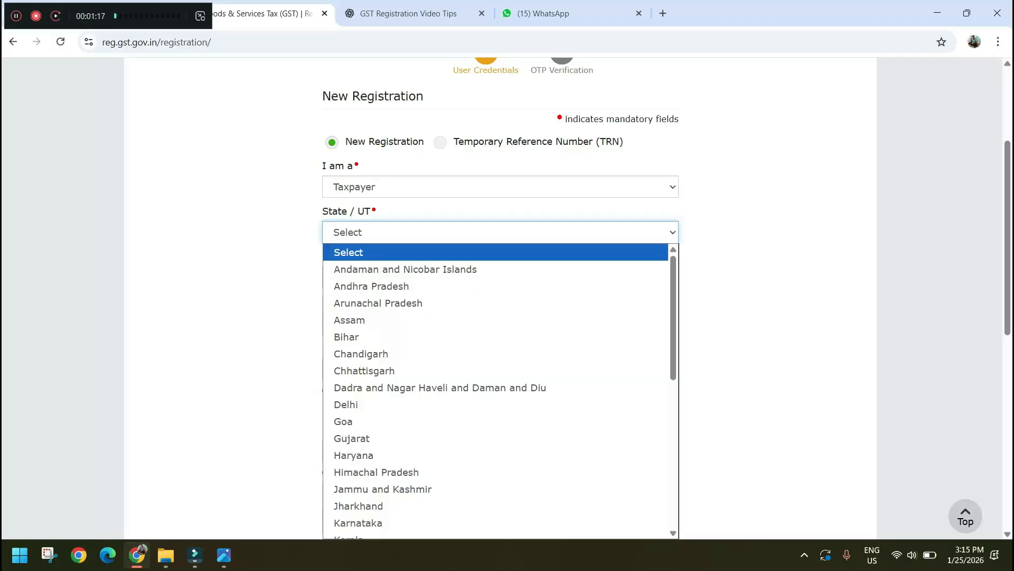
key("m")
key("Return")
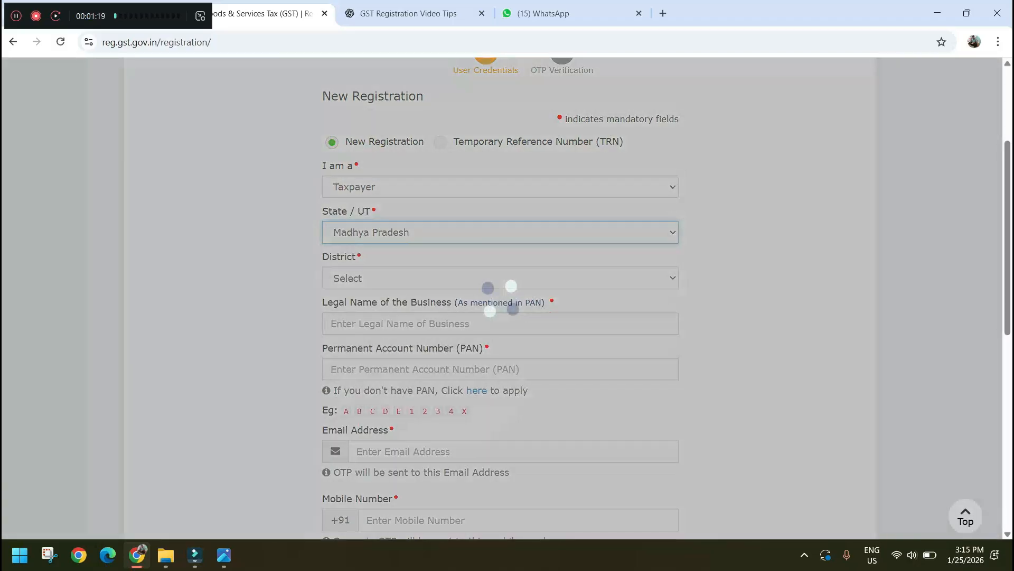
key("Tab")
key("alt+Down")
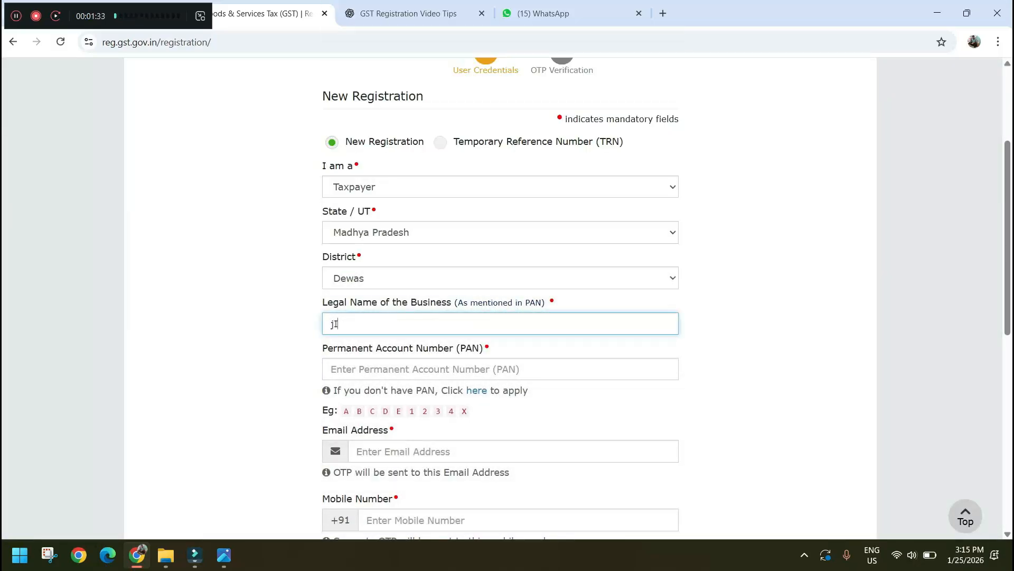
Step: Enter the legal business name and PAN, correcting the typing mistakes
type("TE")
key("BackSpace")
key("BackSpace")
key("BackSpace")
key("BackSpace")
type("ram")
key("BackSpace")
key("BackSpace")
key("BackSpace")
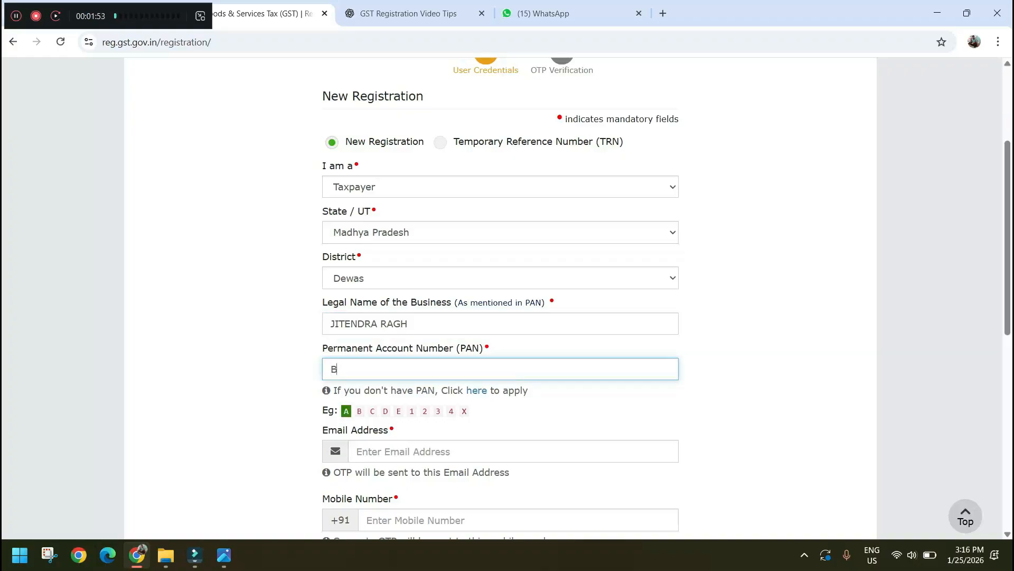
type("C")
type("EPR")
key("BackSpace")
key("BackSpace")
key("BackSpace")
key("BackSpace")
key("BackSpace")
type("ABC")
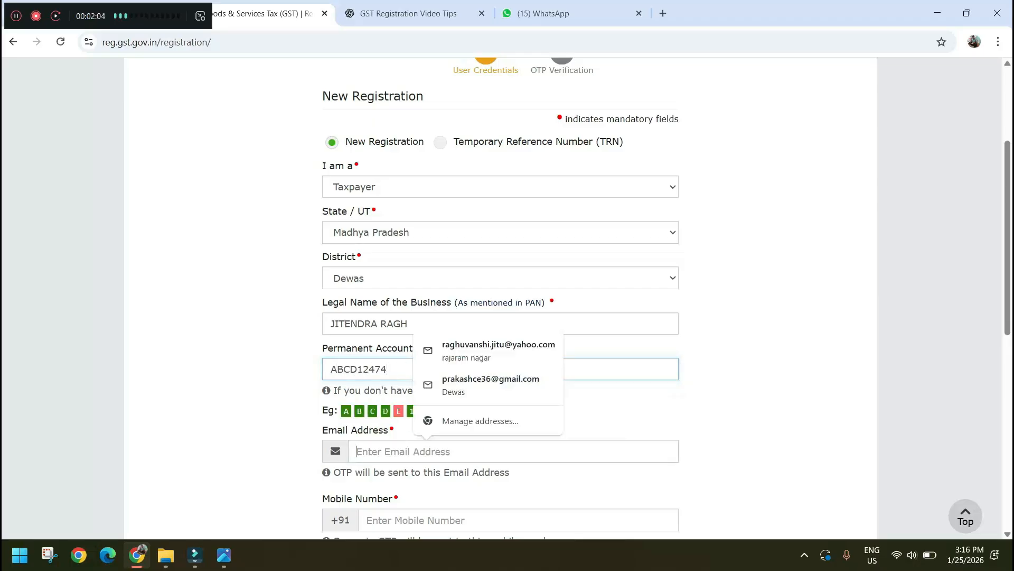
Step: Autofill the e-mail address and mobile number from a saved contact entry
key("Down")
key("Down")
key("Up")
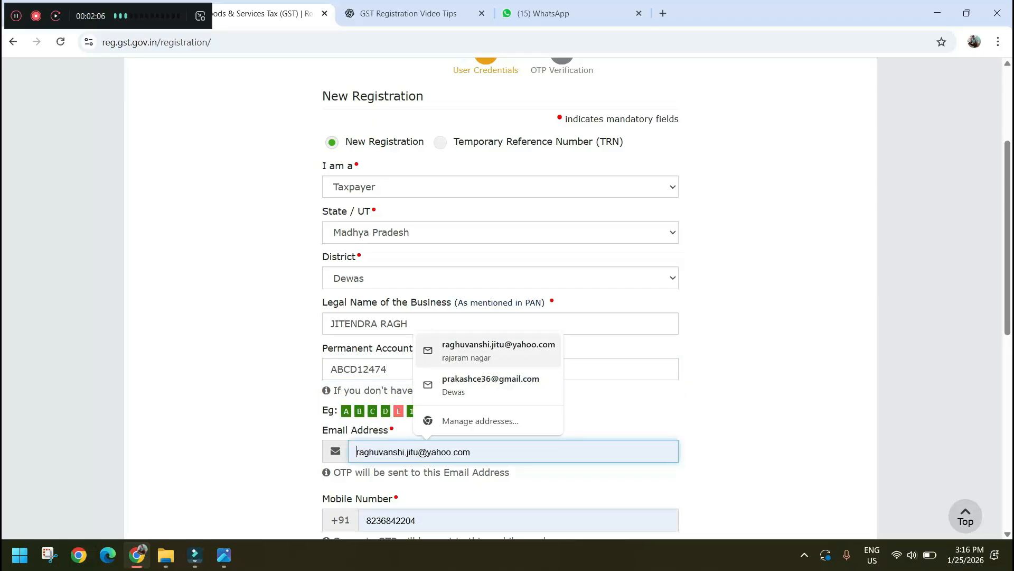
key("Return")
scroll(506, 299, "down", 5)
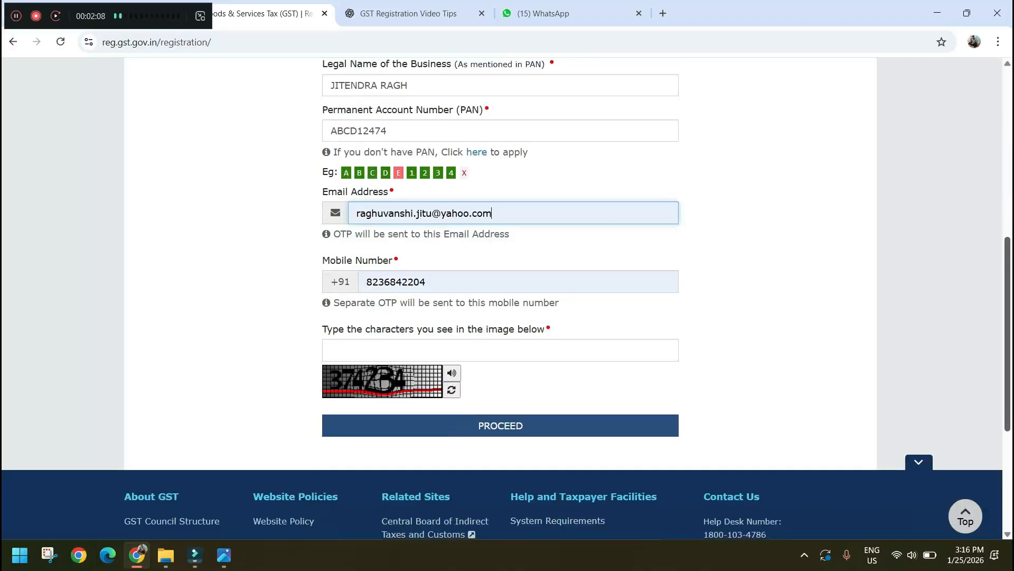
Step: Type the characters from the captcha image into the captcha field
left_click(500, 334)
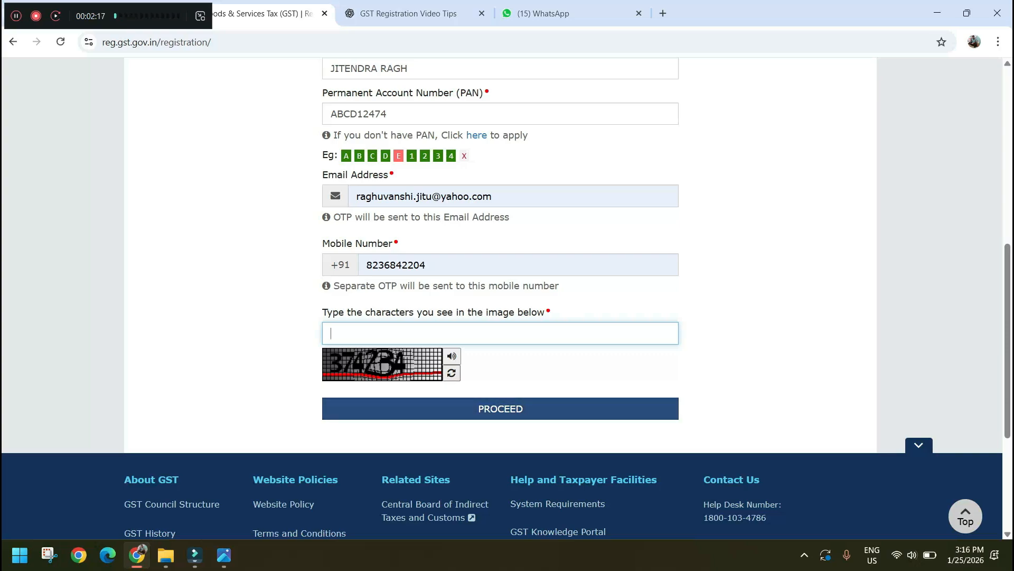
type("37423")
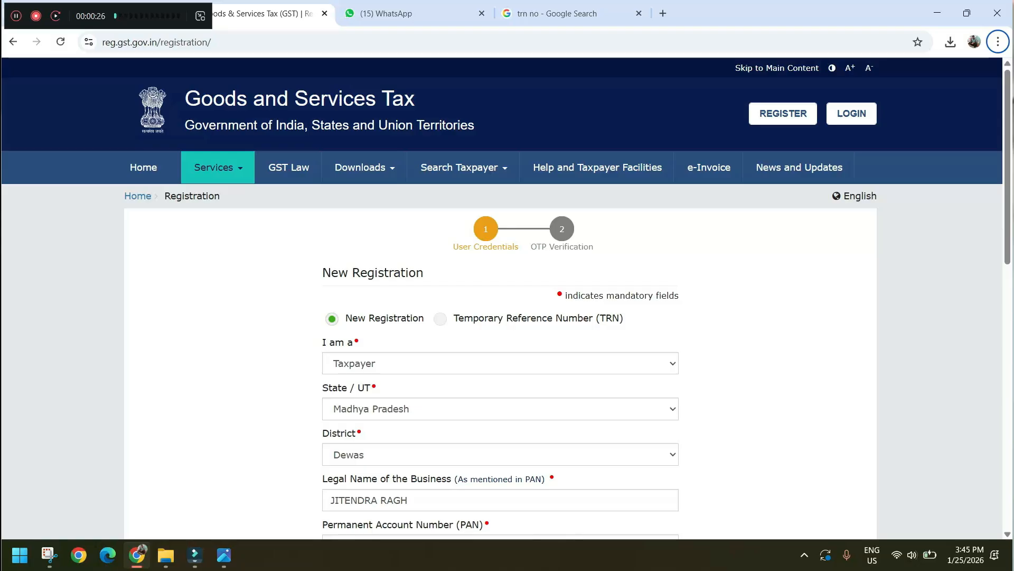
Step: Resume with the Temporary Reference Number option, pasting the TRN, entering the captcha and completing OTP verification
left_click(440, 319)
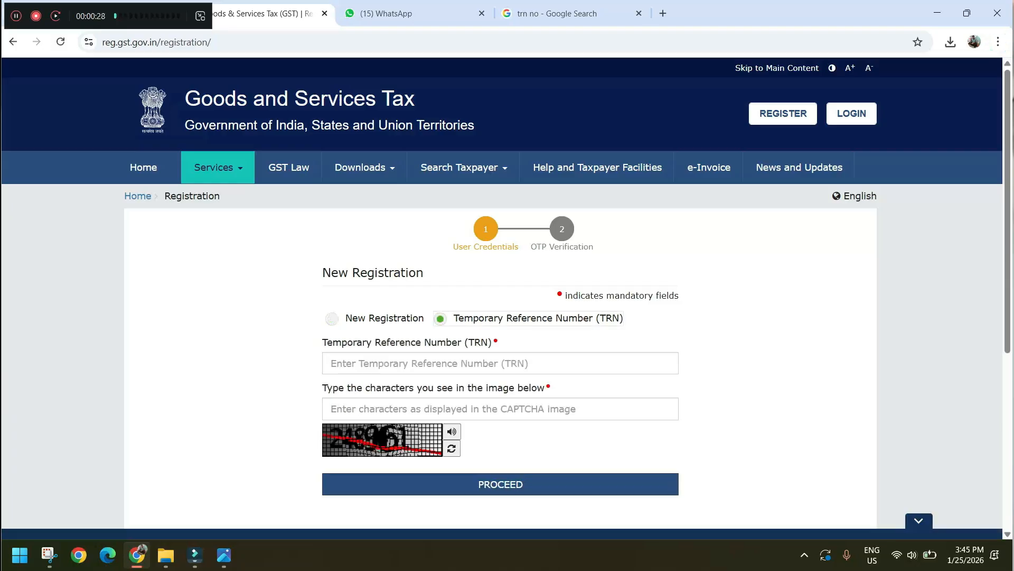
left_click(500, 363)
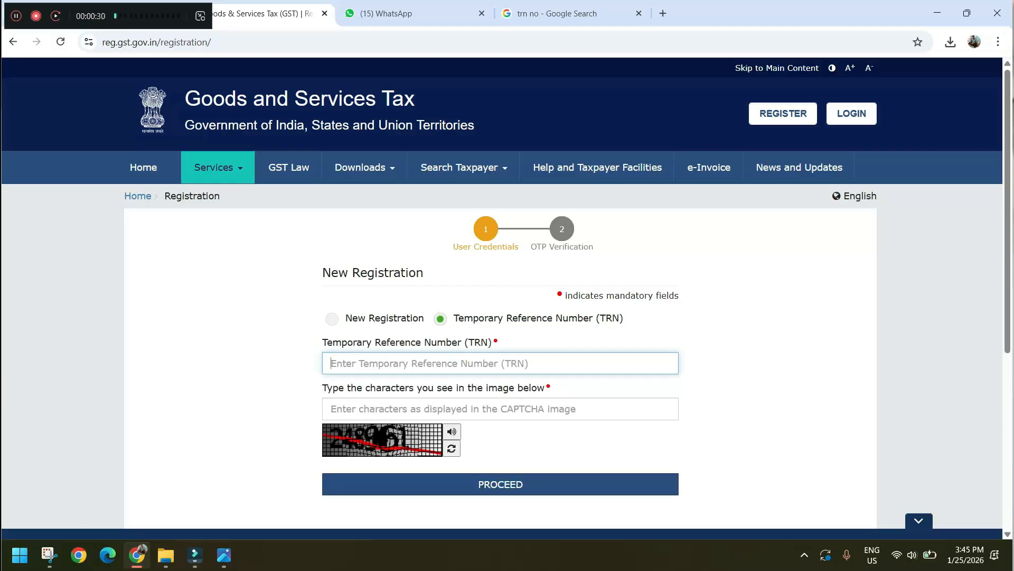
key("ctrl+v")
key("Tab")
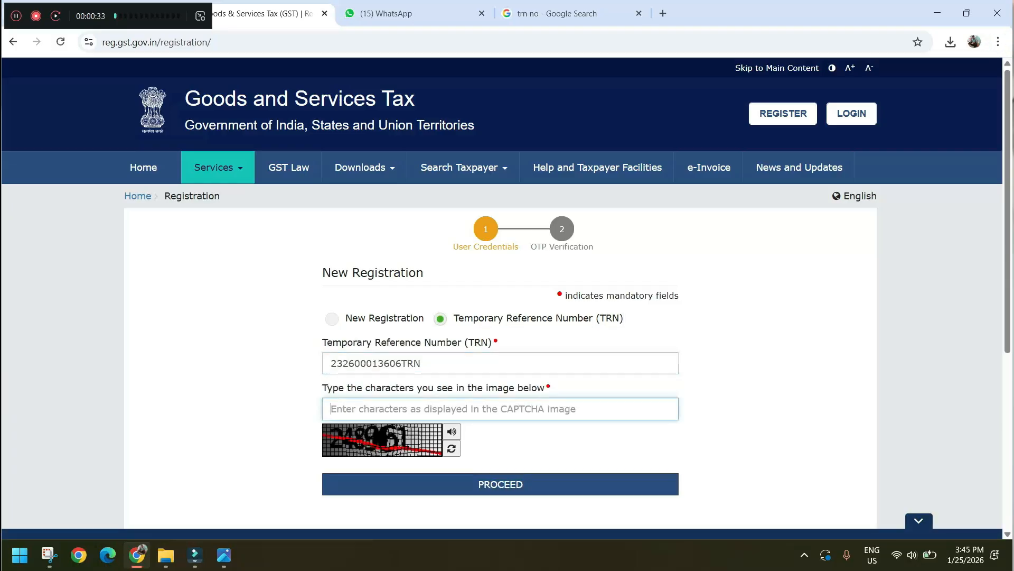
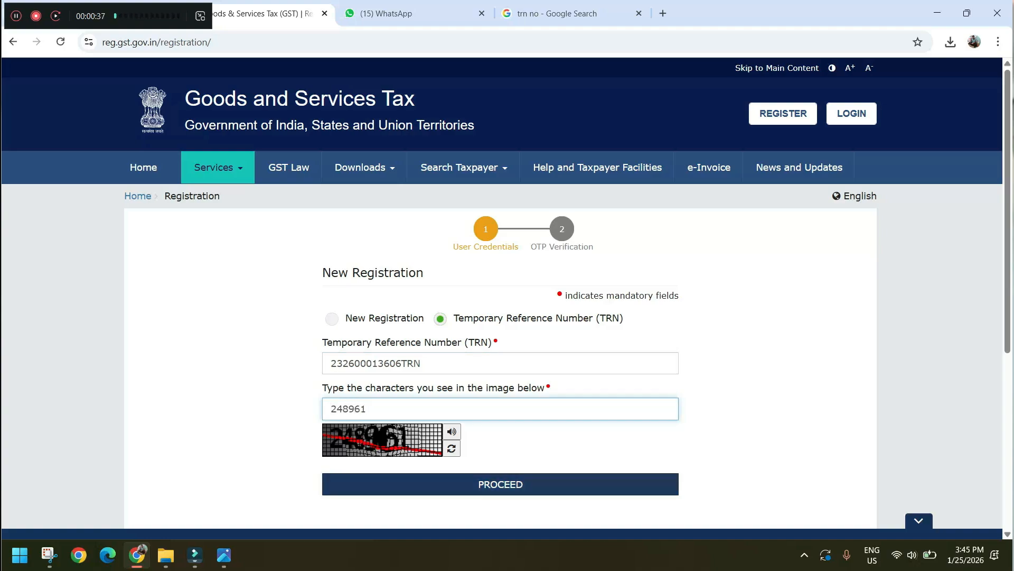
key("Return")
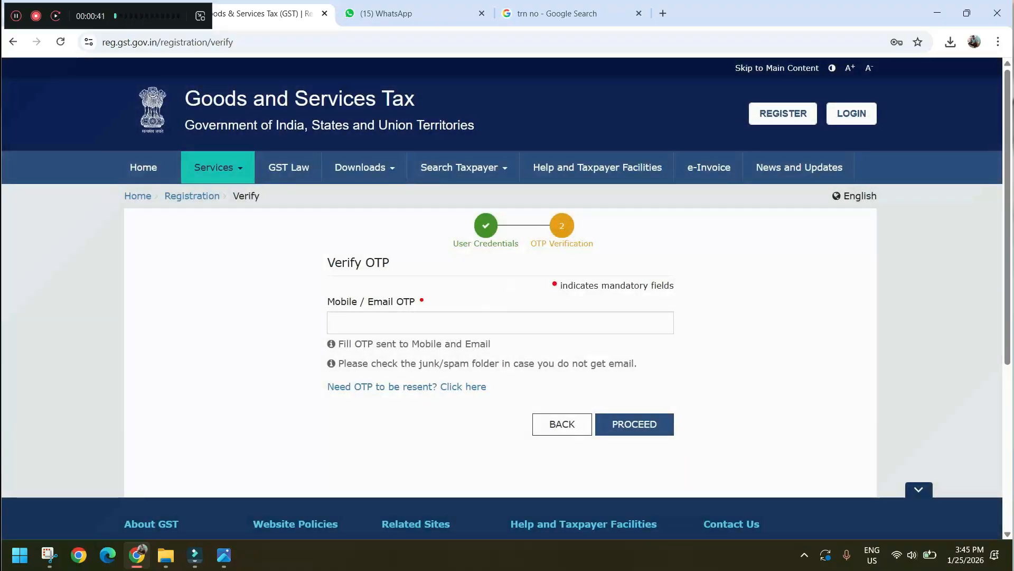
left_click_drag(327, 301, 418, 302)
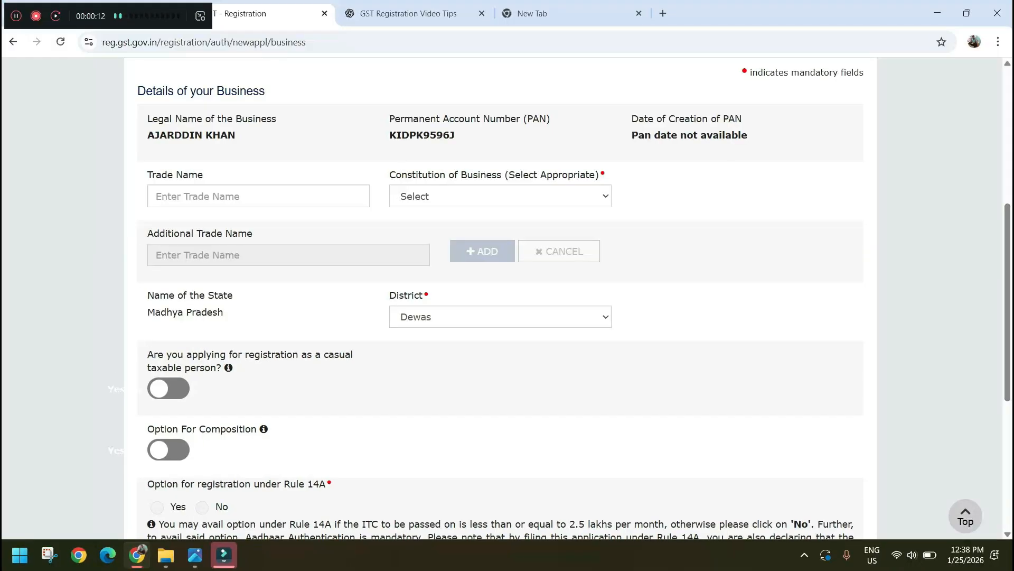
Step: Set Constitution of Business to Proprietorship and clear a stray hyphen from the additional trade name
left_click(500, 196)
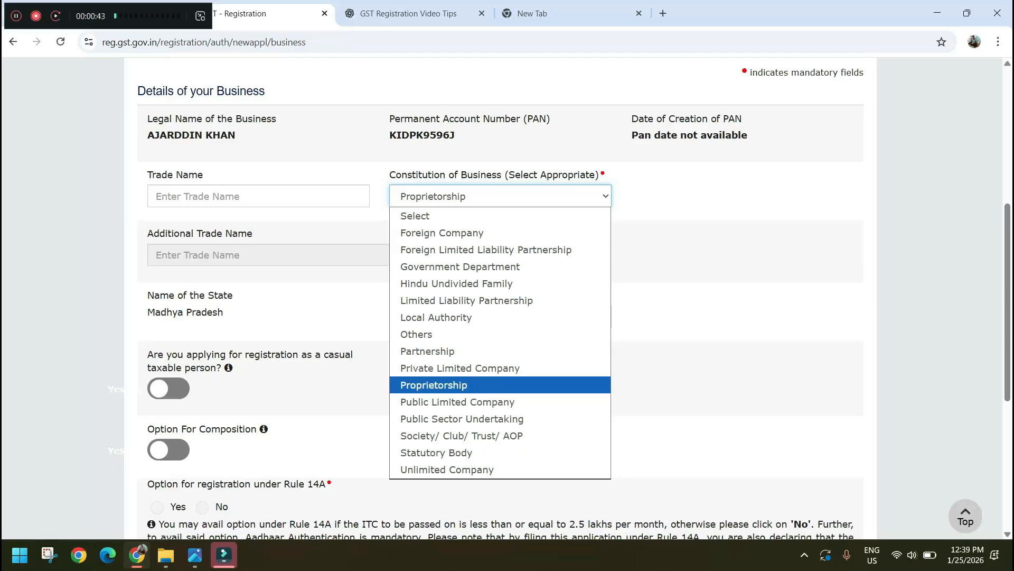
left_click(433, 385)
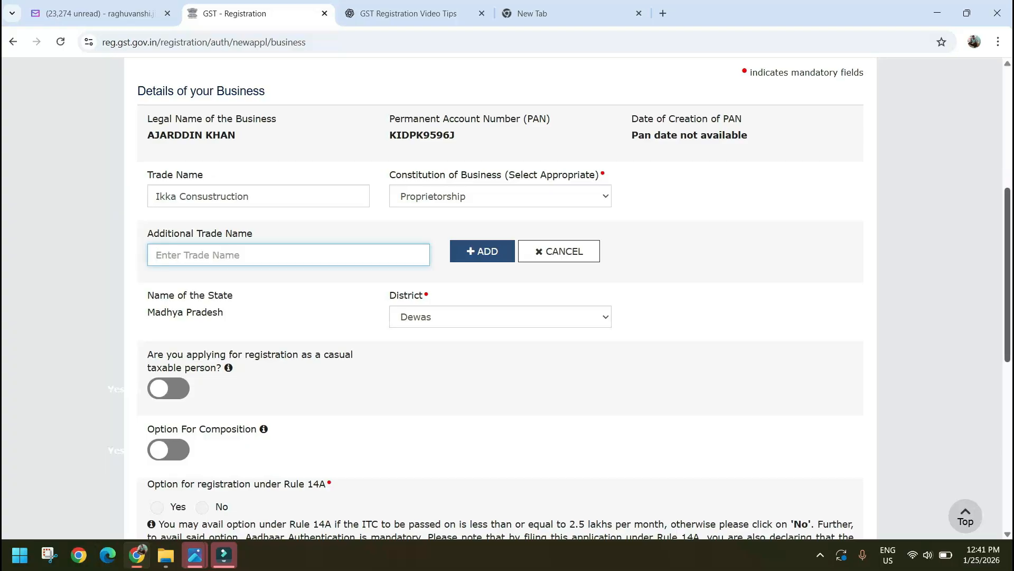
scroll(501, 298, "down", 3)
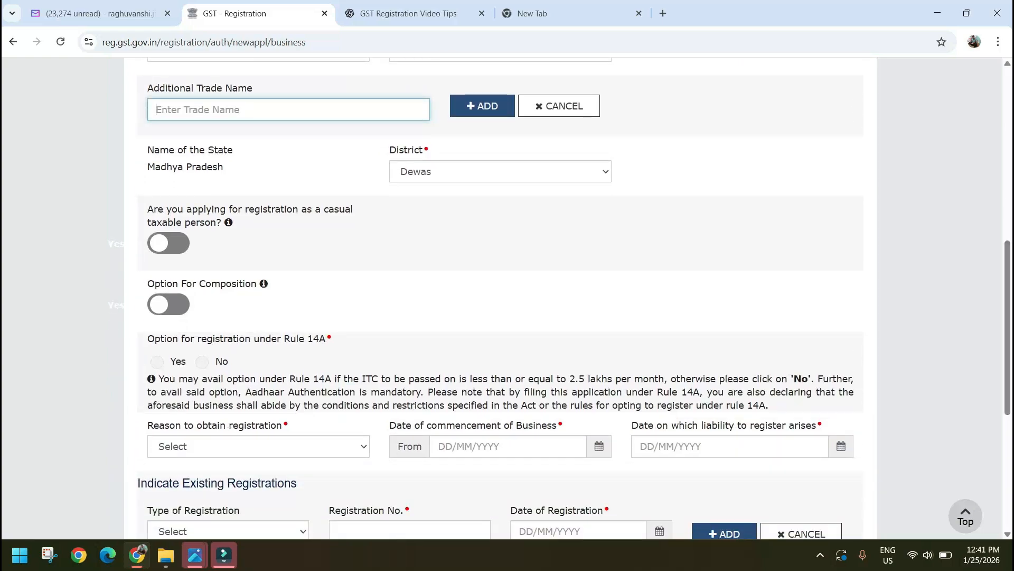
type("-")
key("BackSpace")
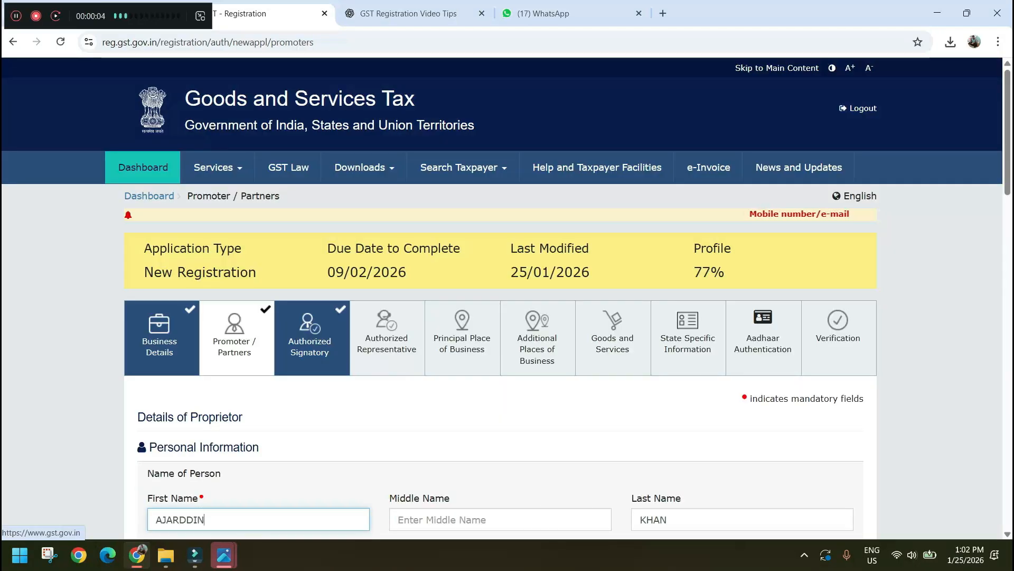
scroll(507, 296, "down", 3)
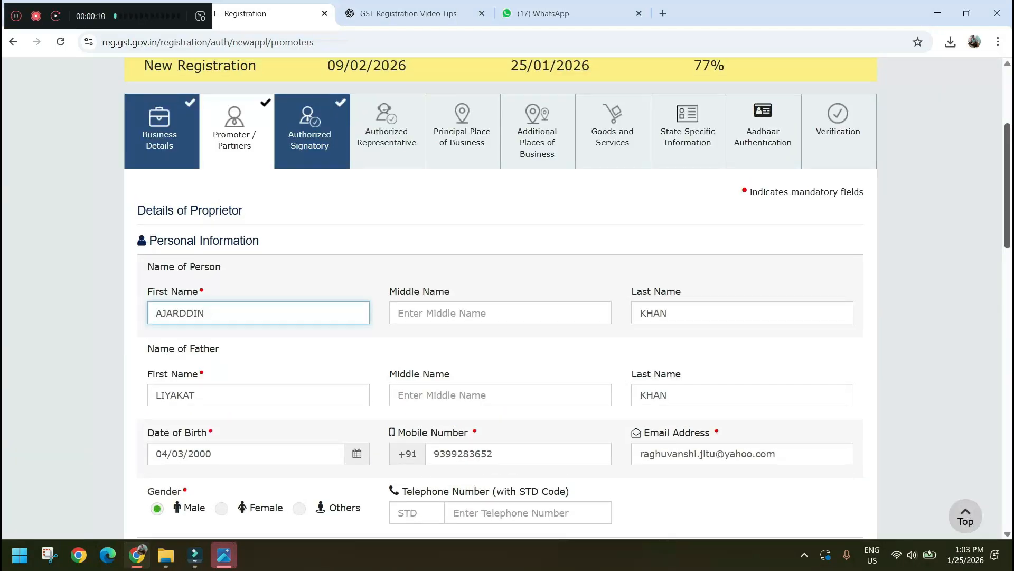
scroll(507, 296, "down", 1)
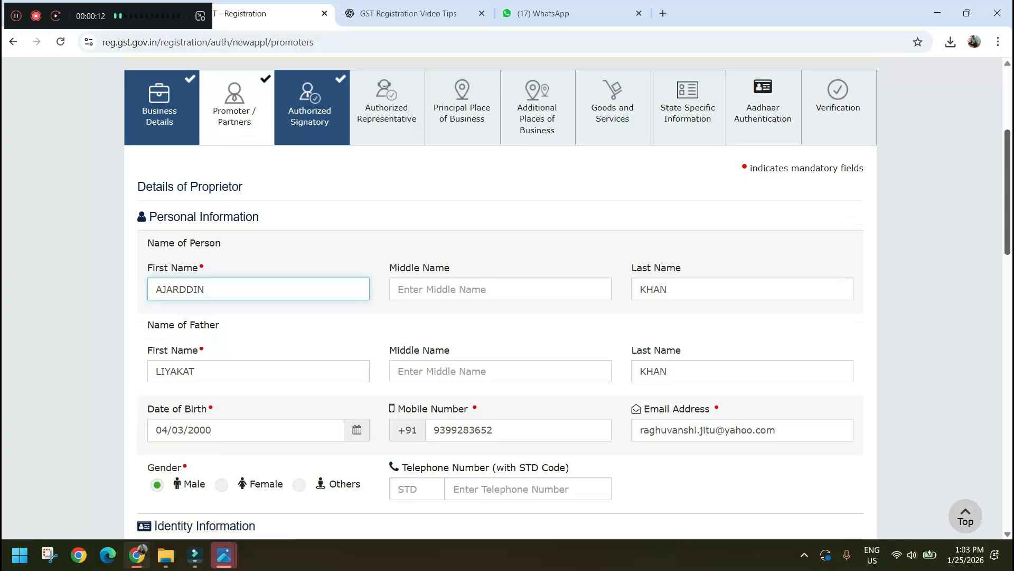
scroll(507, 296, "down", 3)
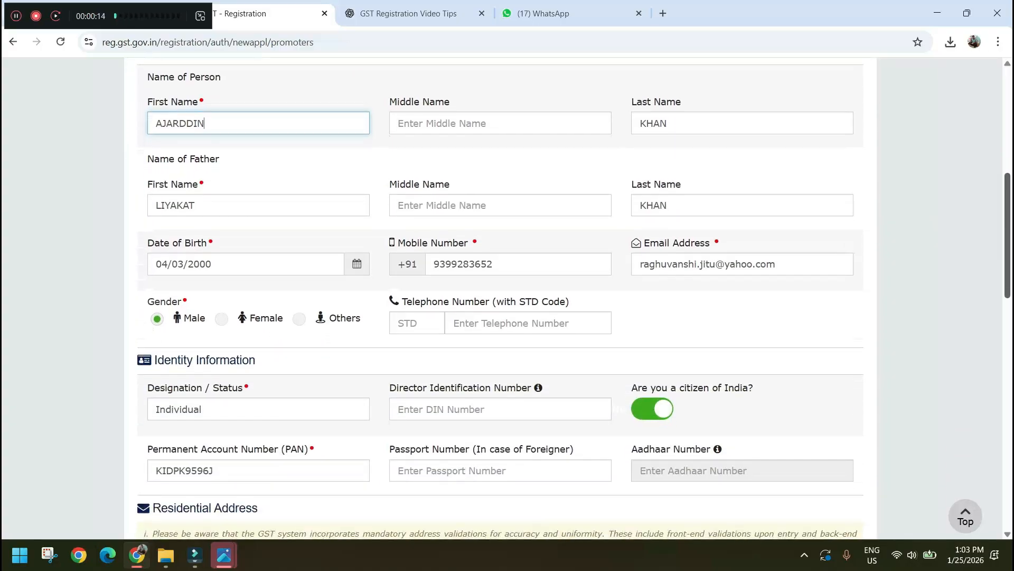
scroll(508, 295, "up", 1)
scroll(508, 296, "down", 1)
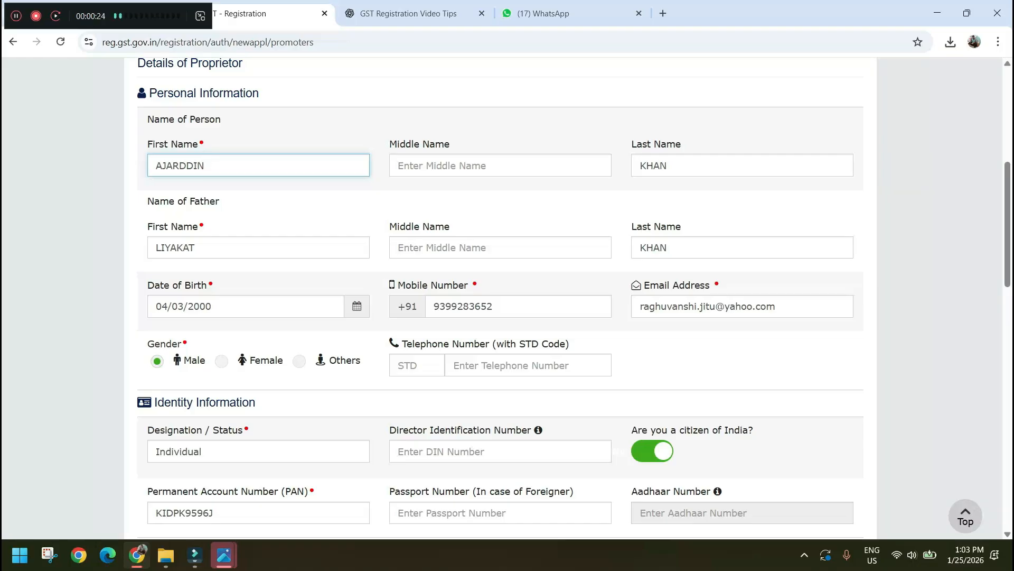
scroll(507, 296, "down", 1)
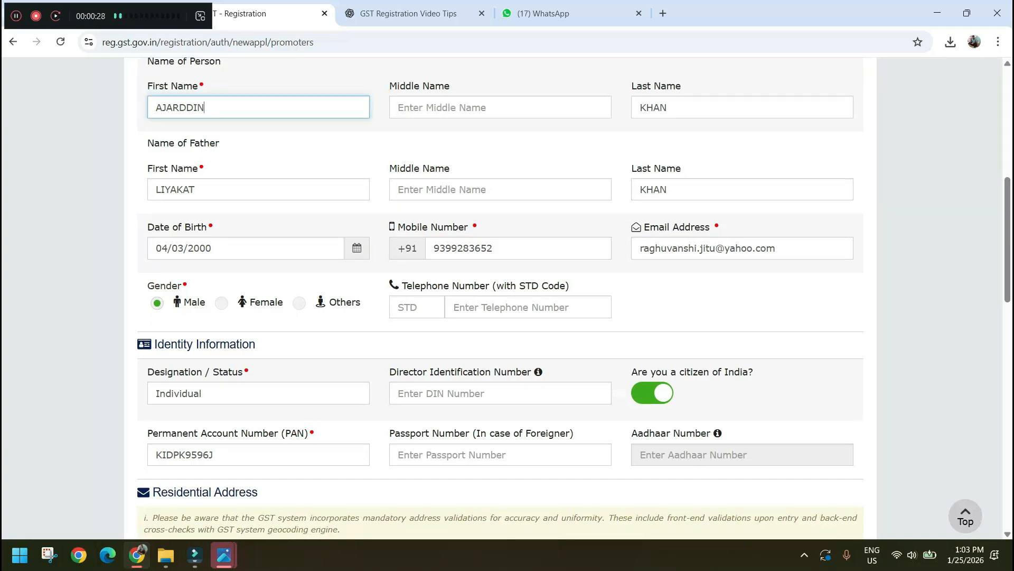
scroll(507, 296, "down", 3)
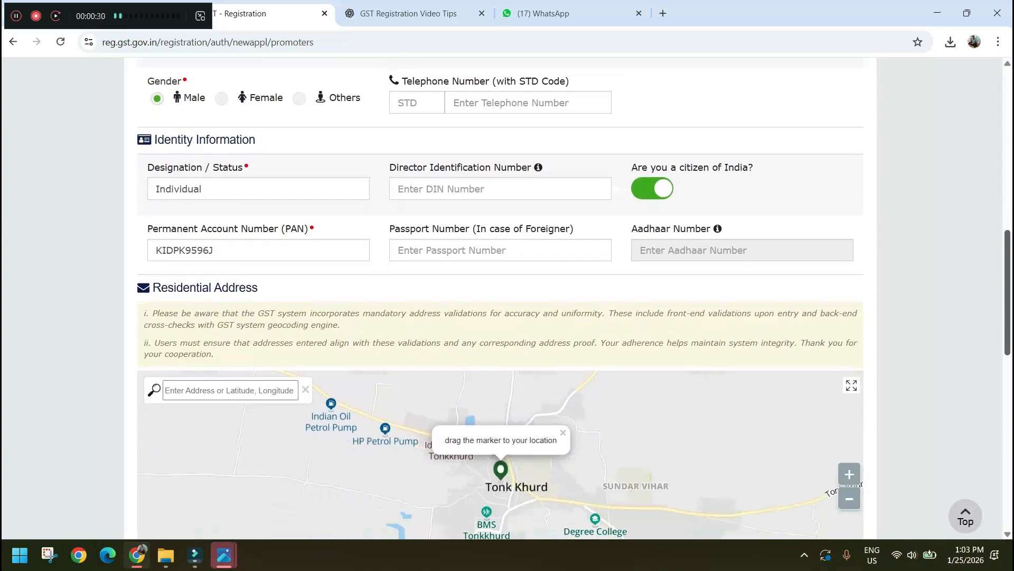
scroll(508, 296, "up", 1)
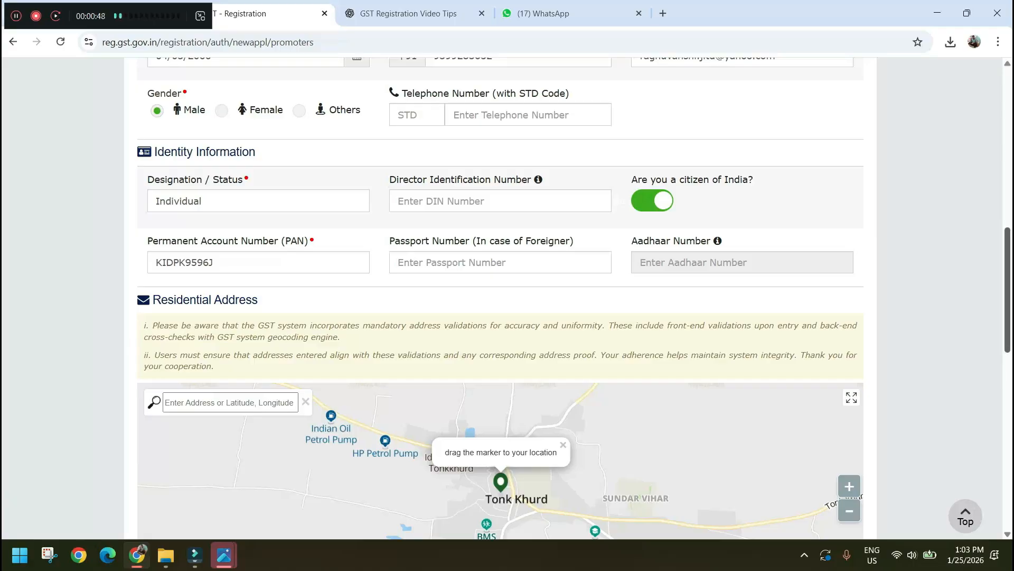
left_click_drag(1007, 290, 1007, 290)
scroll(507, 296, "down", 2)
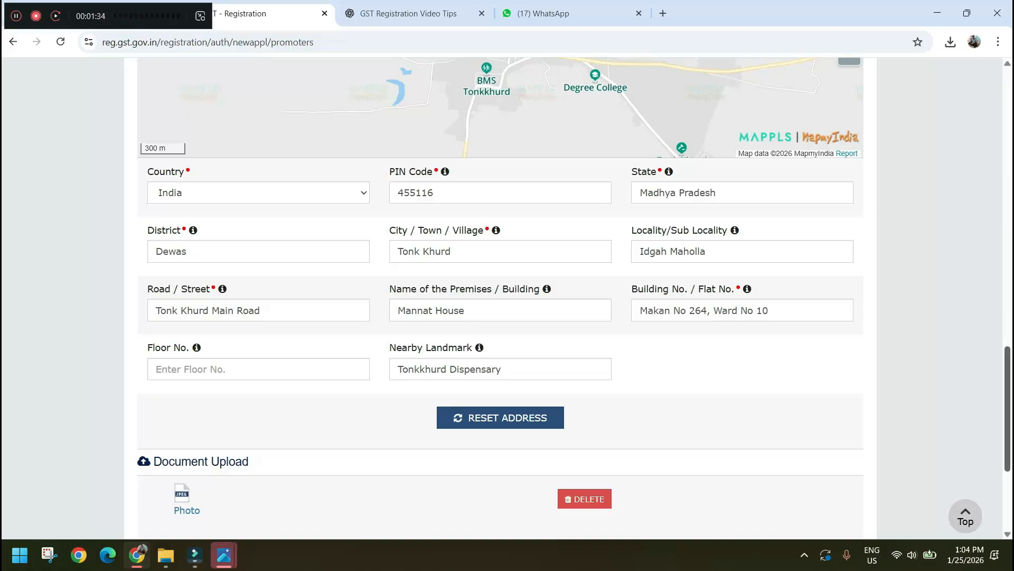
Step: Save the proprietor details from the bottom of the Promoter / Partners page
scroll(501, 298, "down", 2)
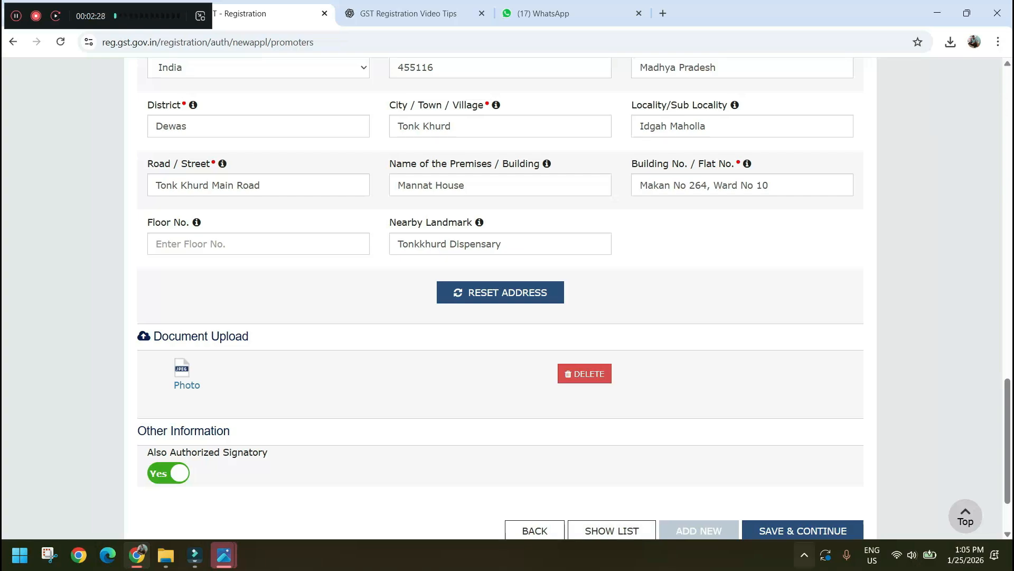
left_click(803, 530)
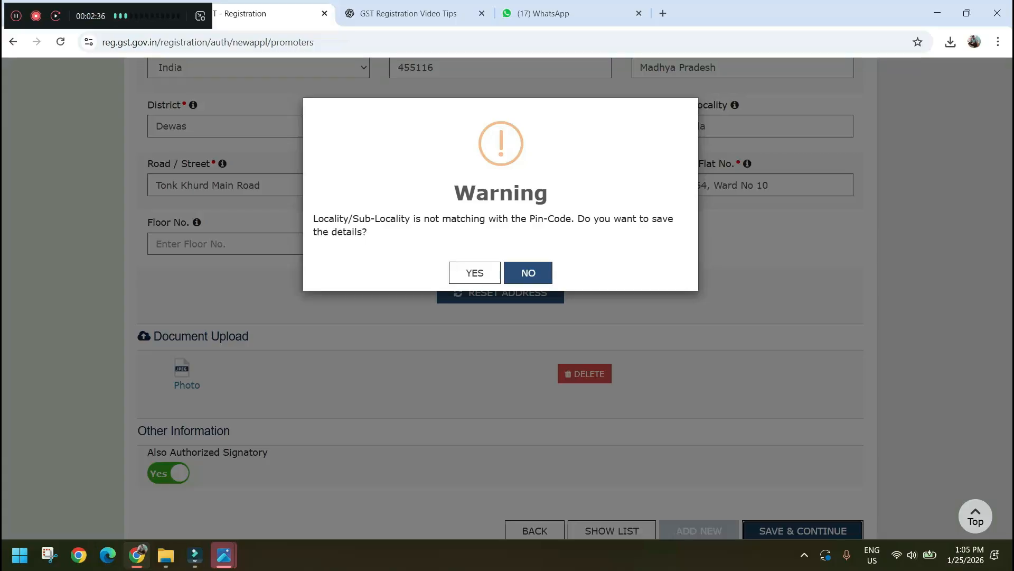
Step: Accept the locality/PIN mismatch warning, then save the prefilled Authorized Signatory details
left_click(474, 273)
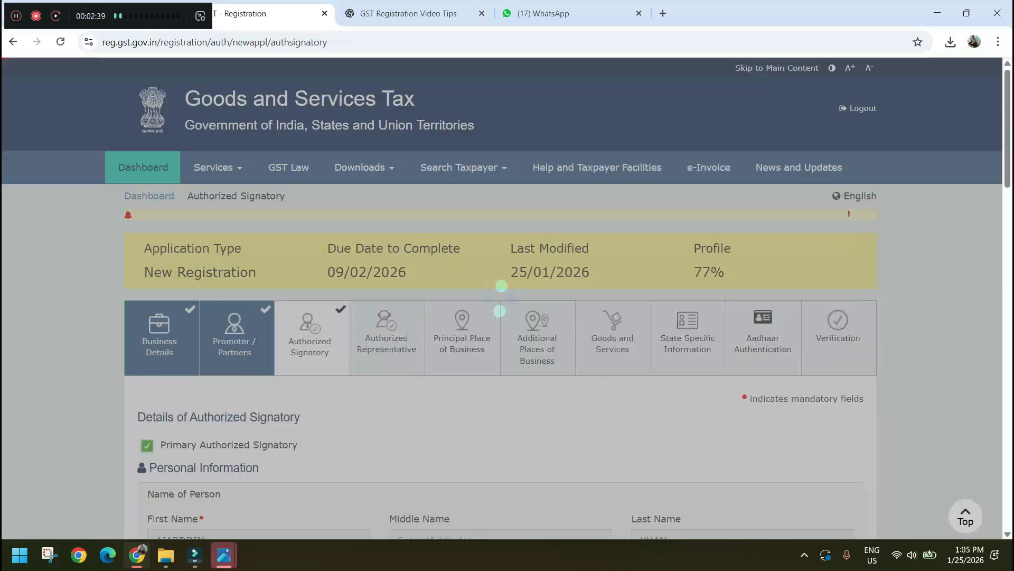
scroll(502, 296, "down", 4)
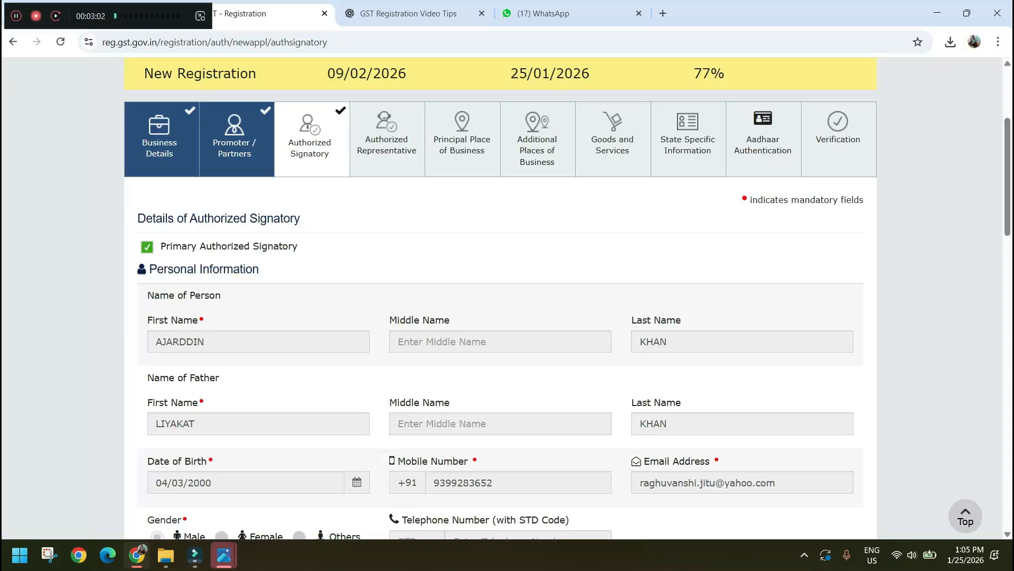
scroll(567, 297, "up", 1)
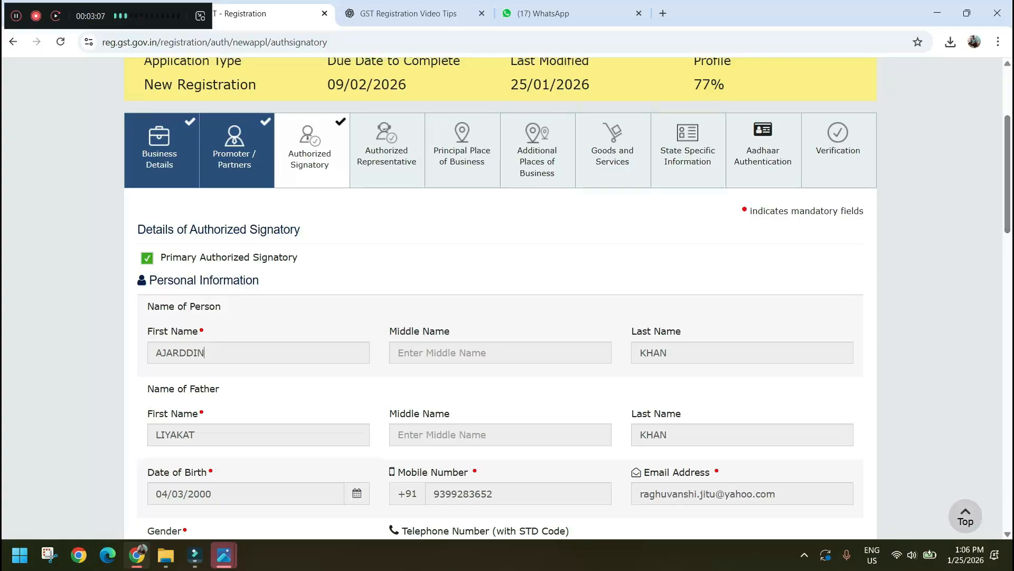
scroll(500, 298, "down", 5)
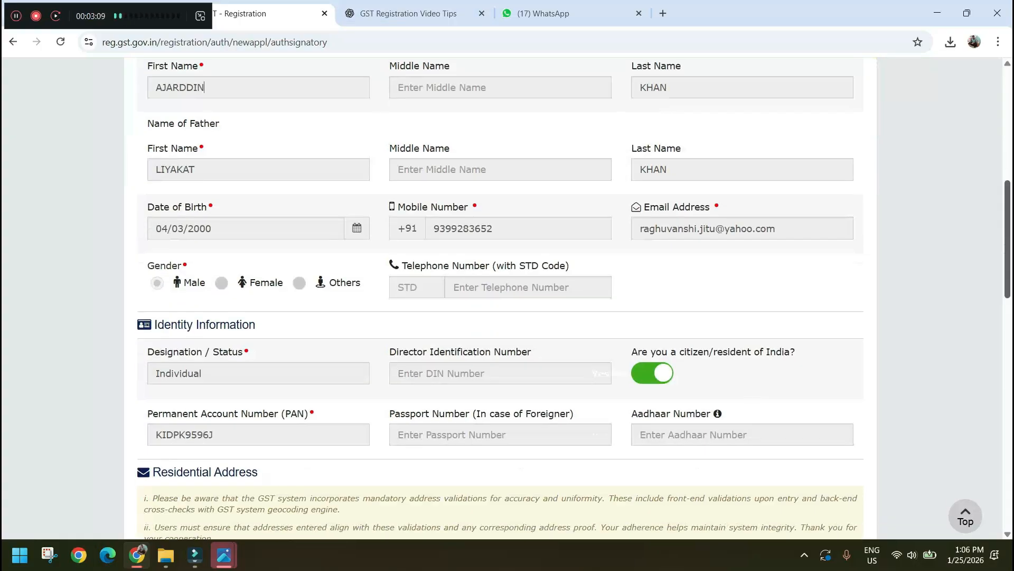
scroll(501, 298, "up", 6)
scroll(500, 298, "down", 20)
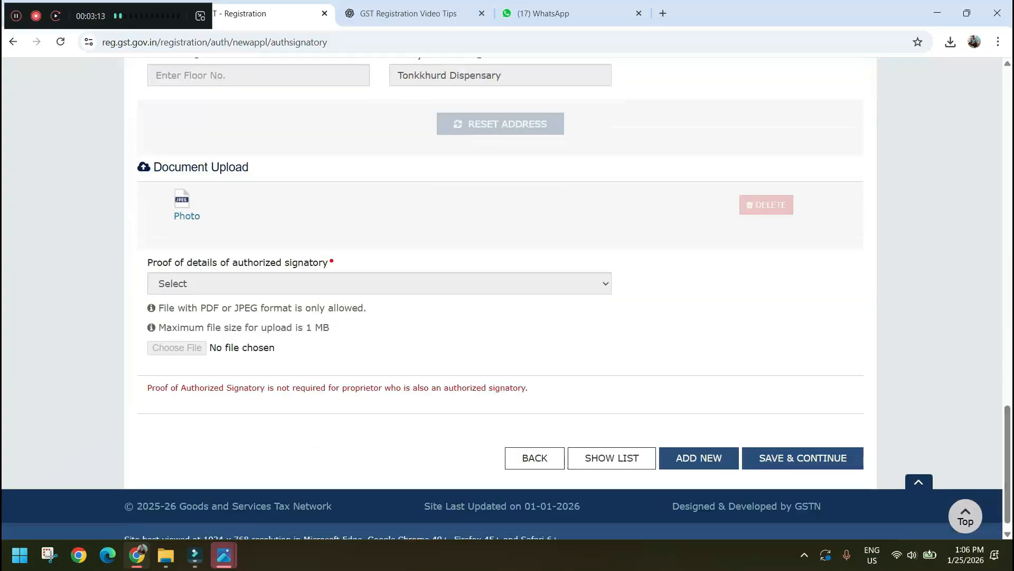
left_click(802, 459)
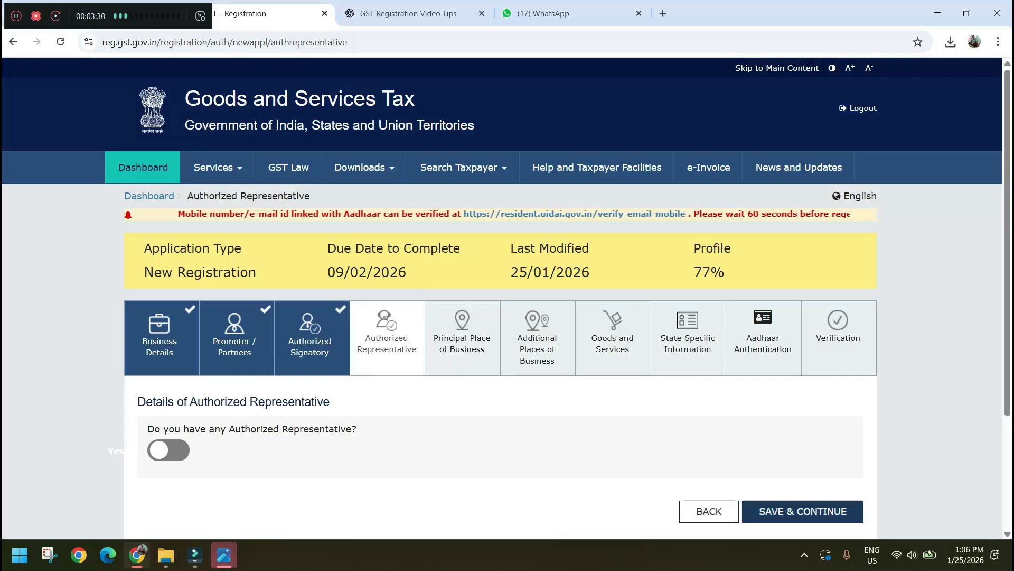
Step: Save with no authorized representative and review the prefilled Principal Place of Business page
left_click(802, 511)
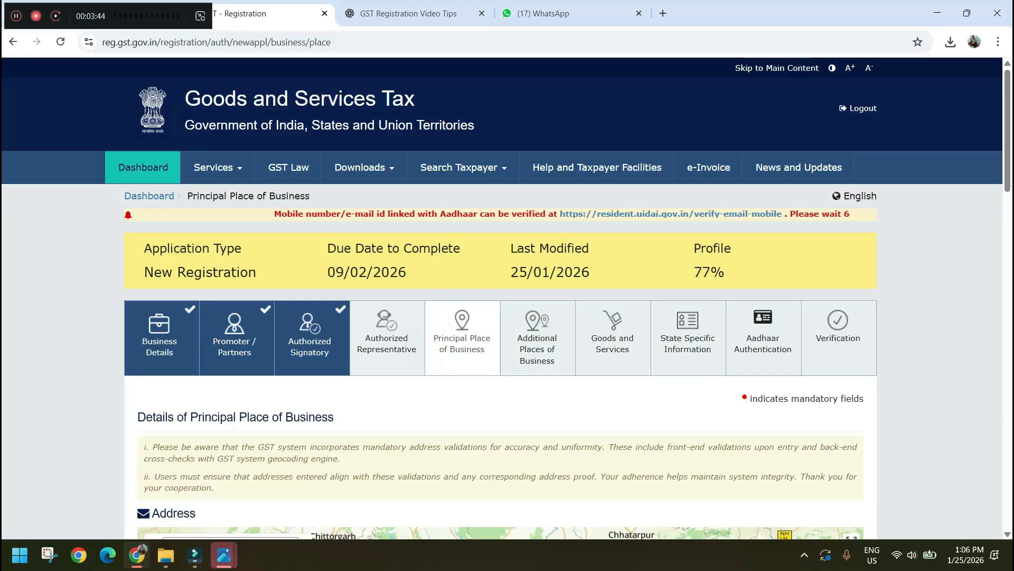
scroll(508, 296, "down", 6)
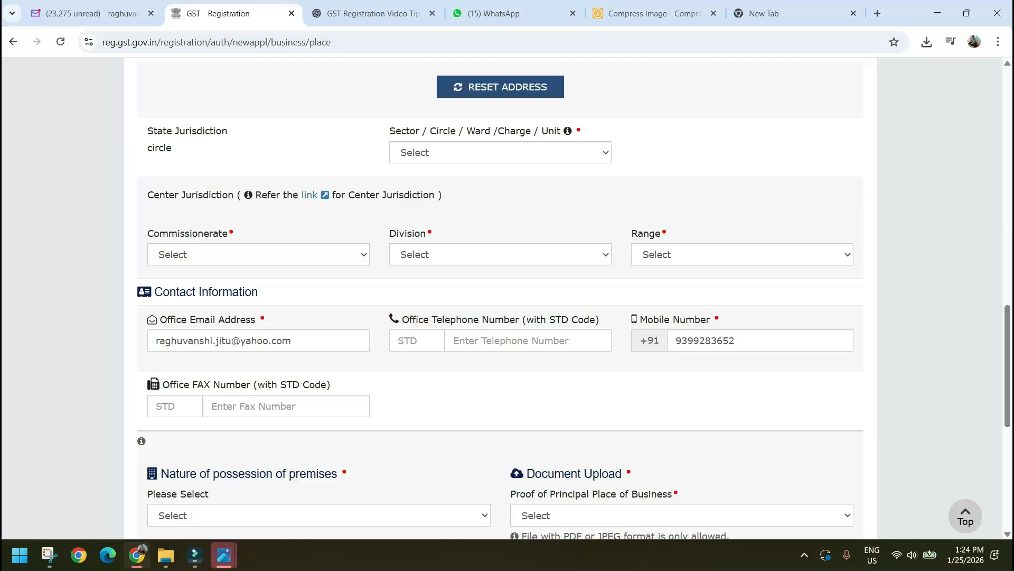
Step: Set sector Dewas, commissionerate INDORE, division DEWAS and range RANGE - IV
left_click(500, 153)
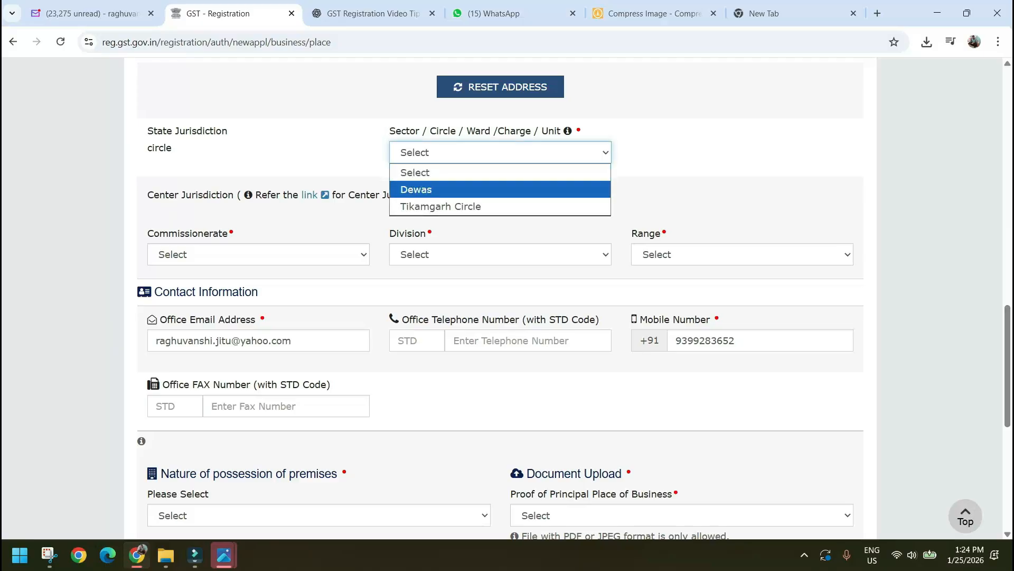
key("Return")
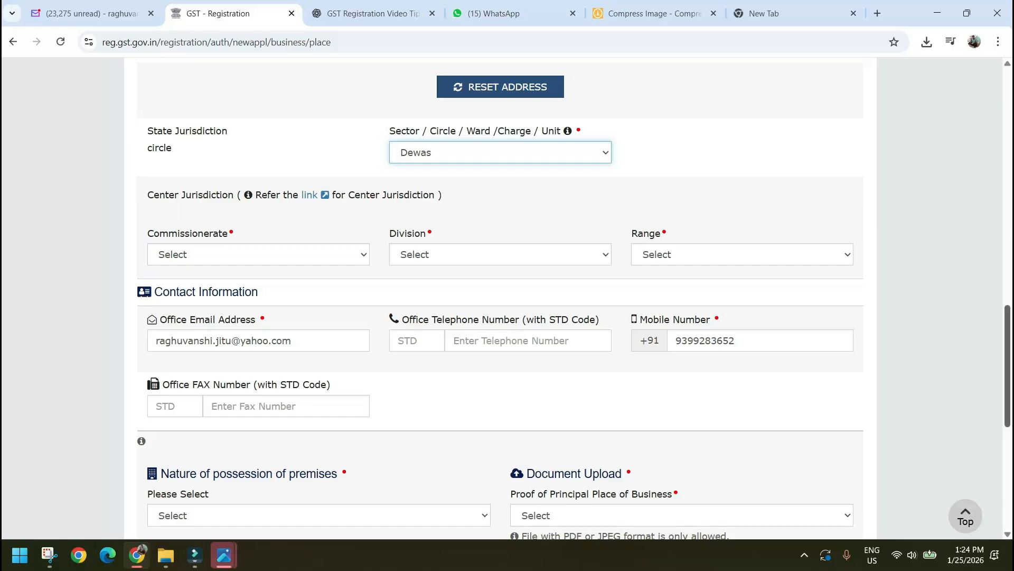
left_click_drag(1008, 366, 1008, 366)
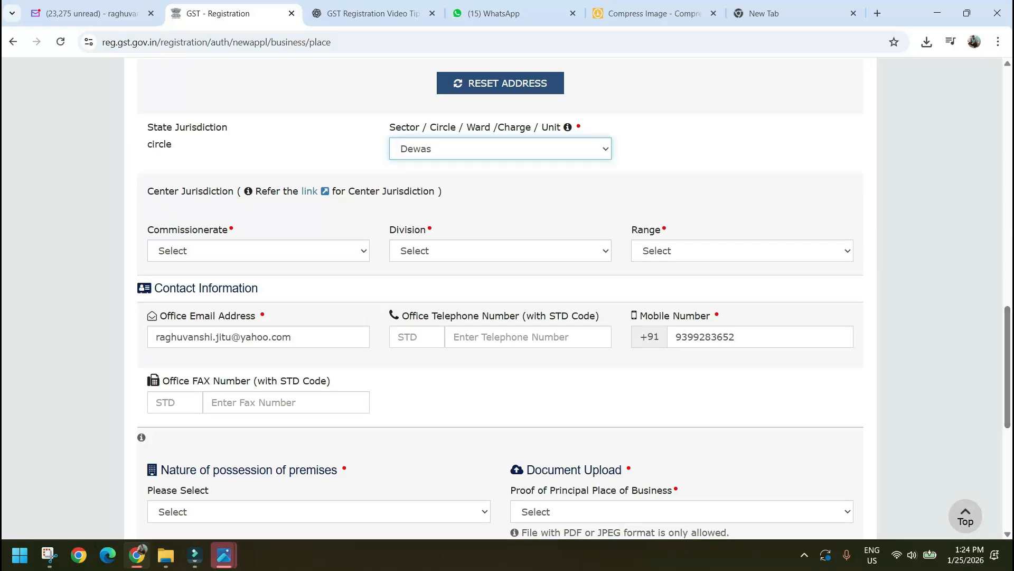
left_click(259, 251)
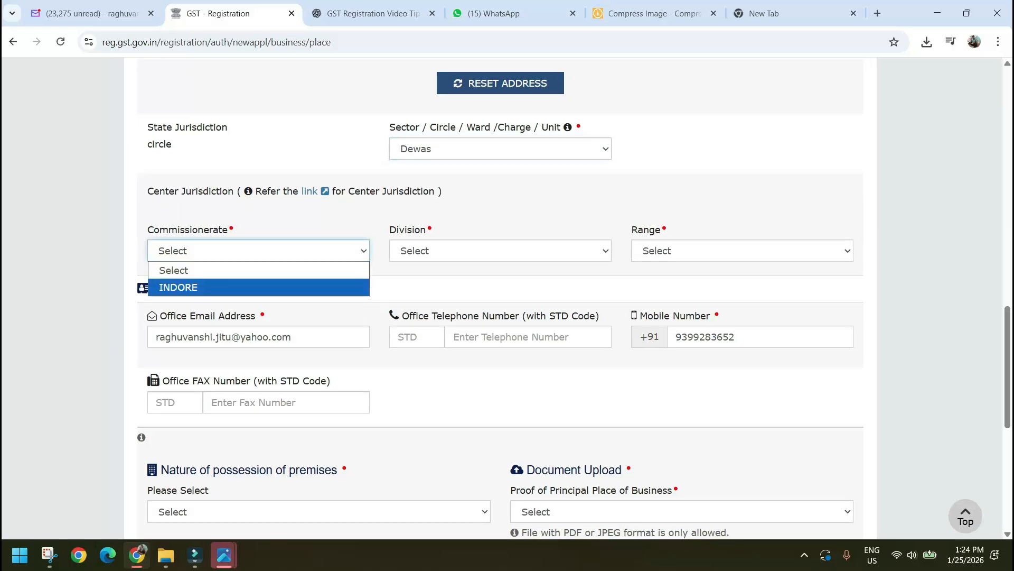
left_click(178, 287)
left_click(501, 250)
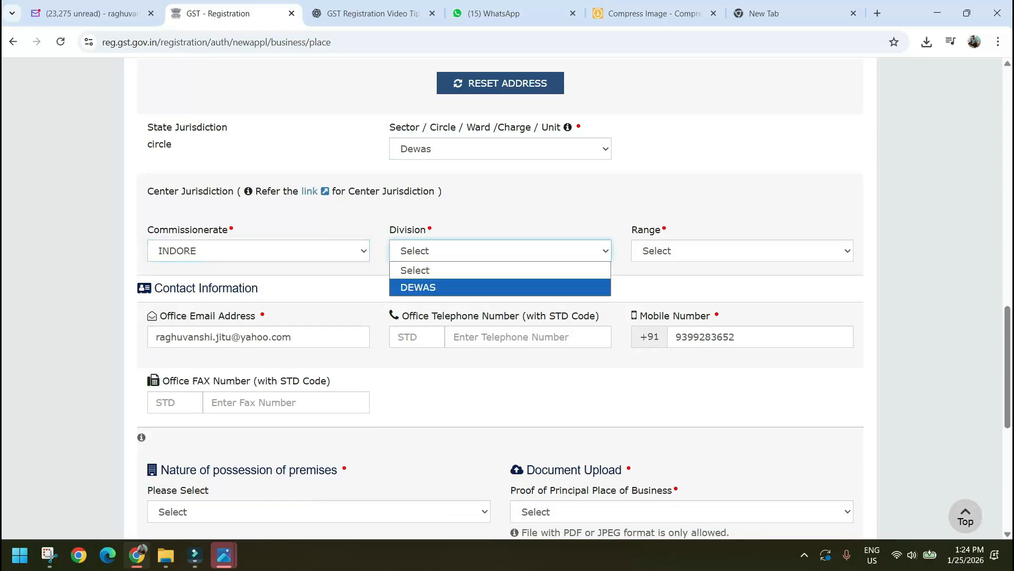
left_click(423, 286)
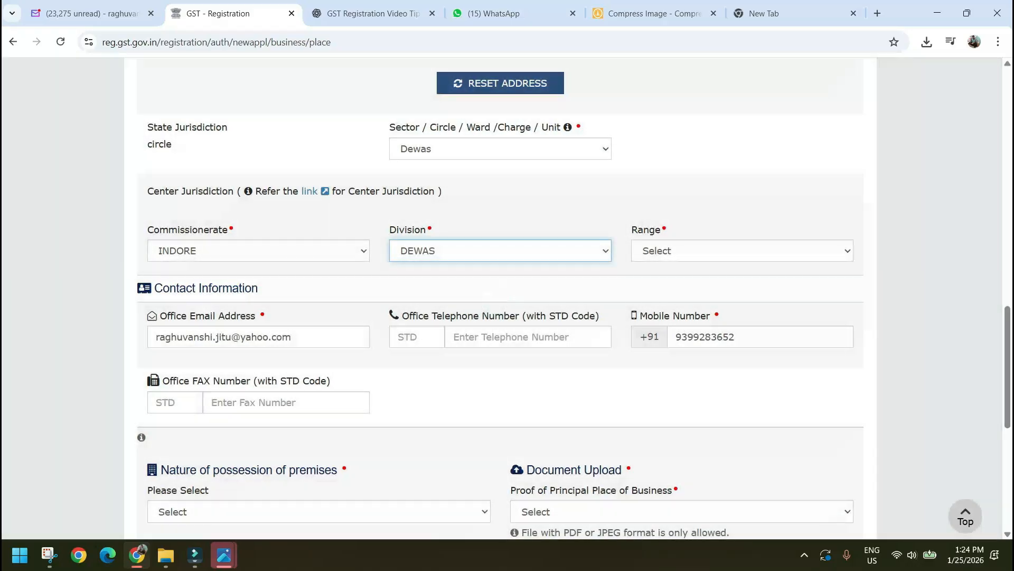
left_click(742, 251)
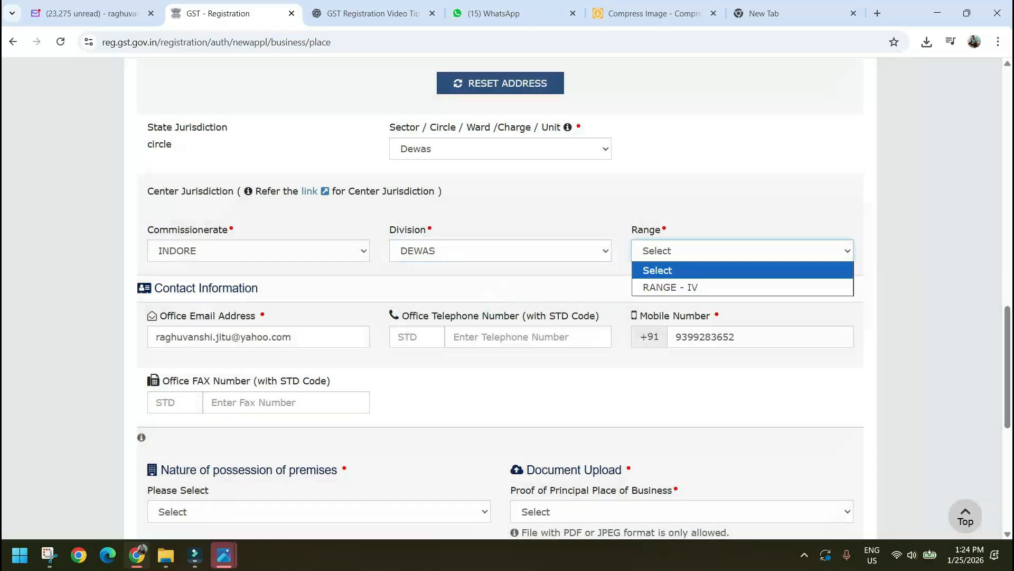
left_click(670, 287)
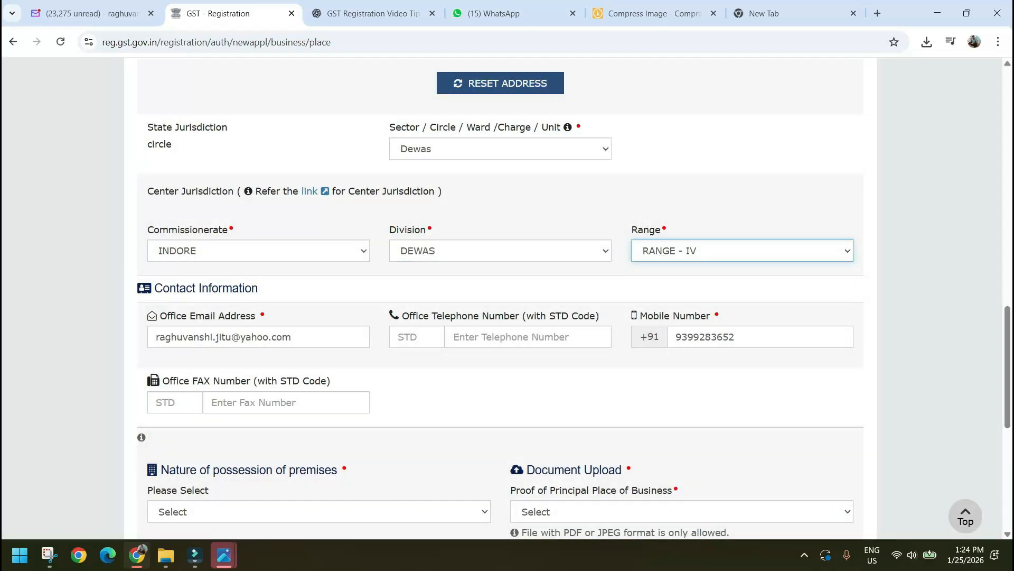
scroll(316, 370, "down", 4)
left_click(318, 320)
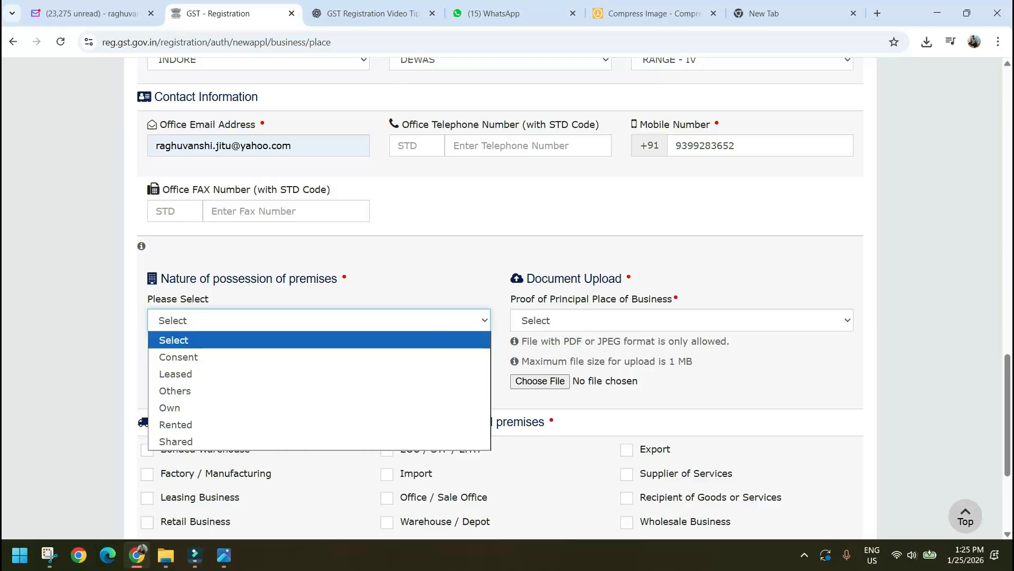
Step: Set the nature of possession of premises to Own
key("Down")
key("Up")
key("Down")
key("Down")
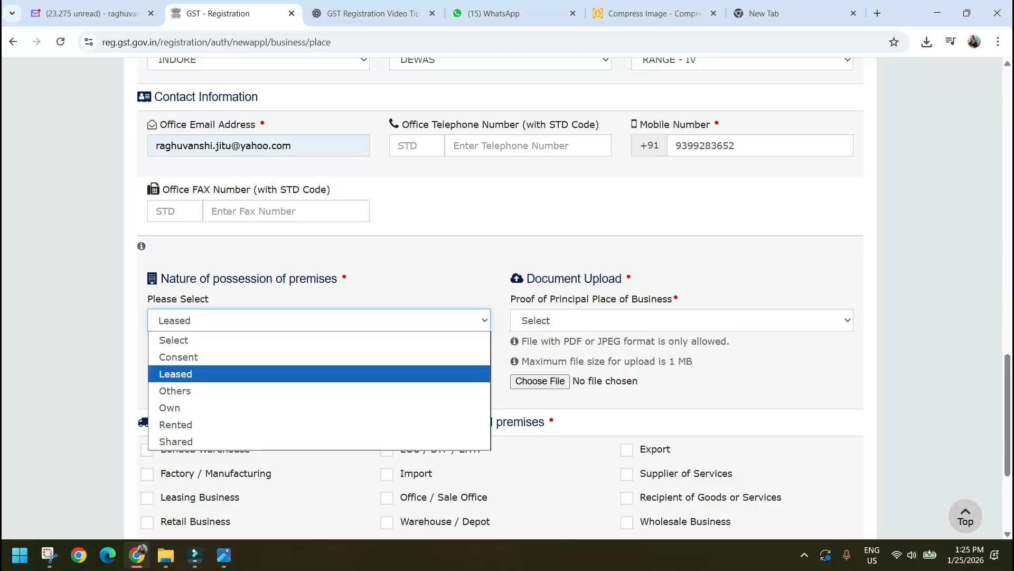
key("Down")
key("Down")
key("Down")
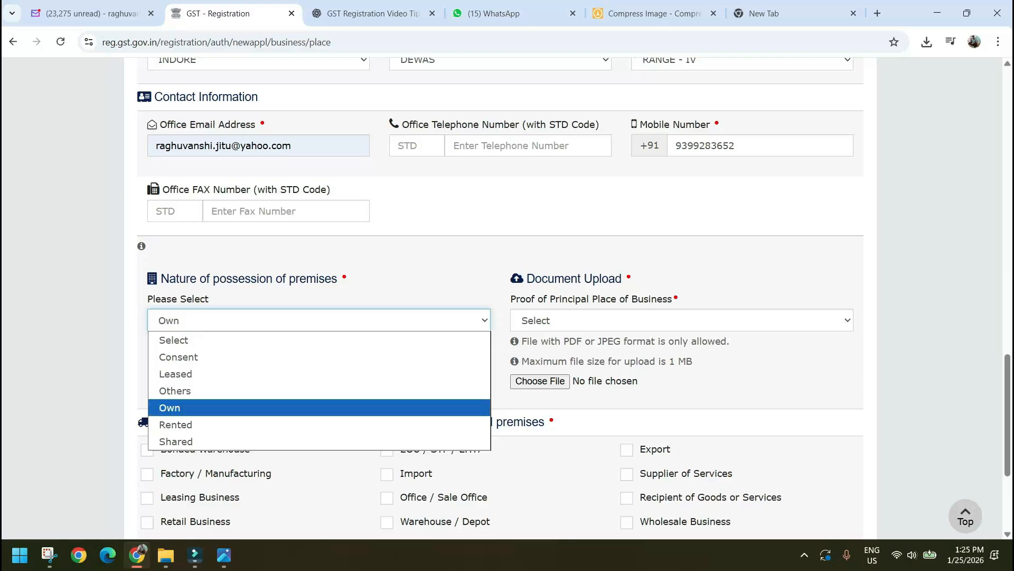
key("Up")
key("Up")
key("Up")
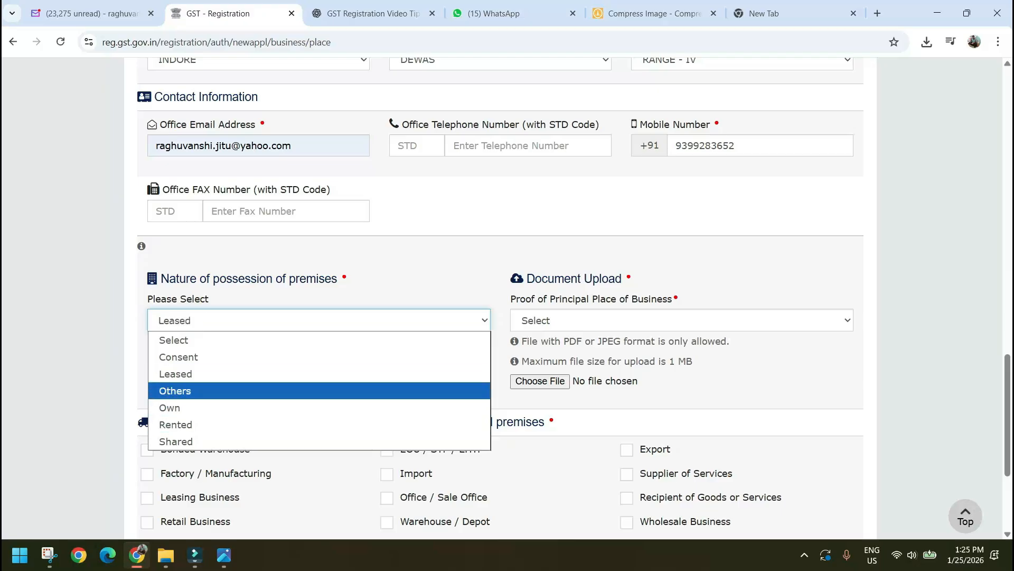
key("Down")
key("Down")
key("Down")
key("Up")
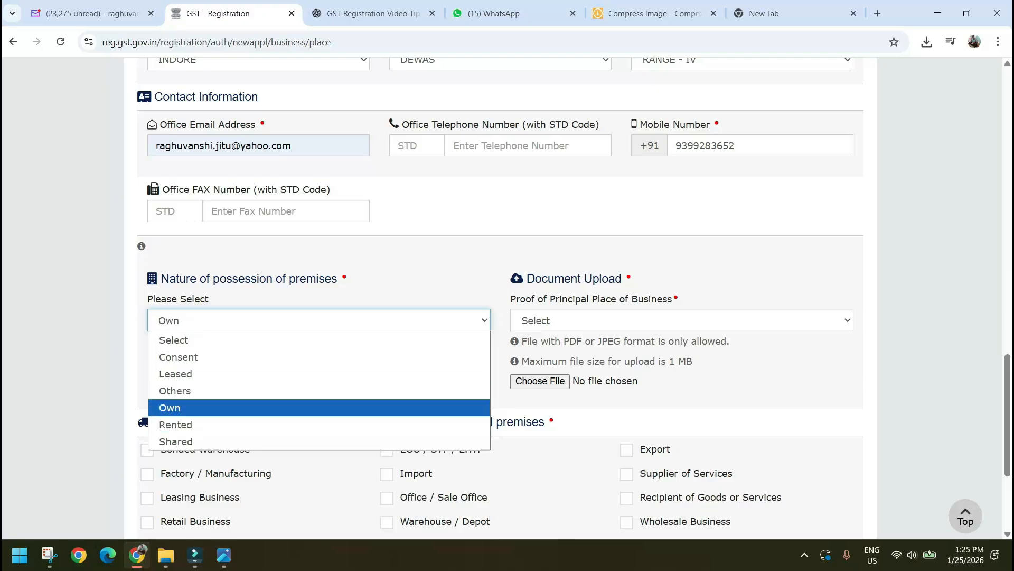
left_click(221, 407)
Step: Choose Electricity Bill as the proof of principal place of business
left_click(681, 320)
key("Down")
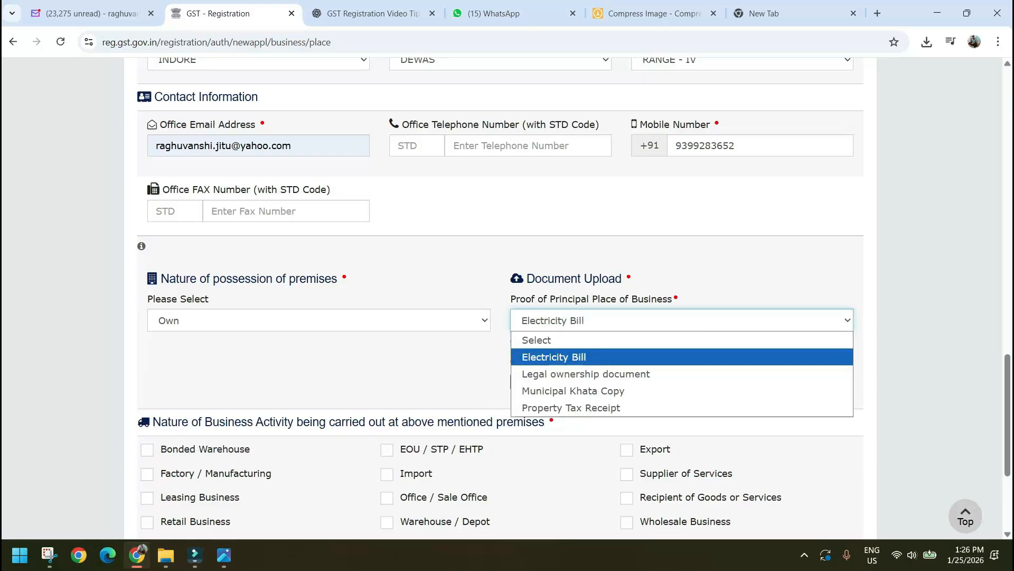
key("Return")
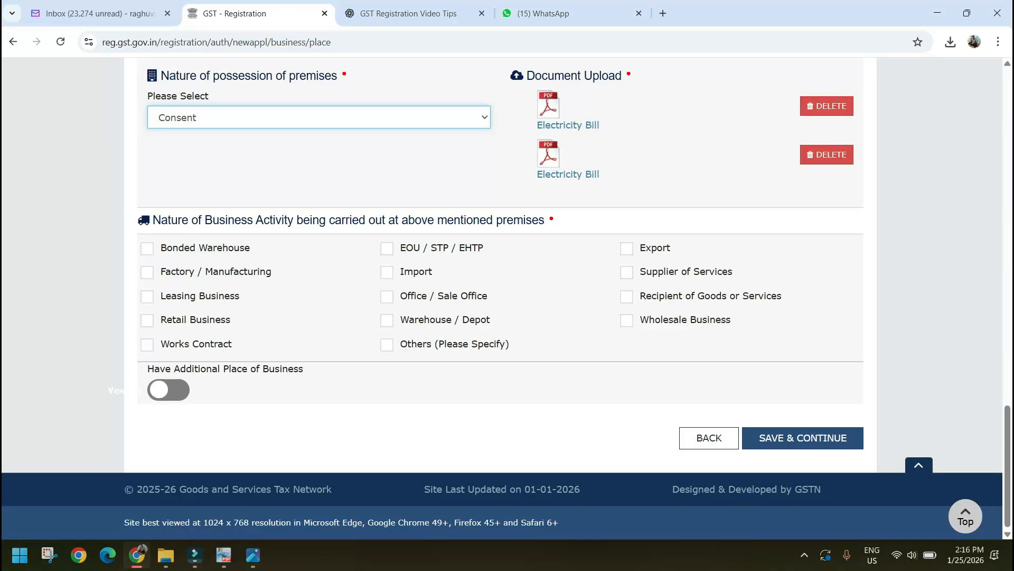
Step: Mark Retail Business as the activity, declare no additional places, and save the principal place details
left_click(147, 320)
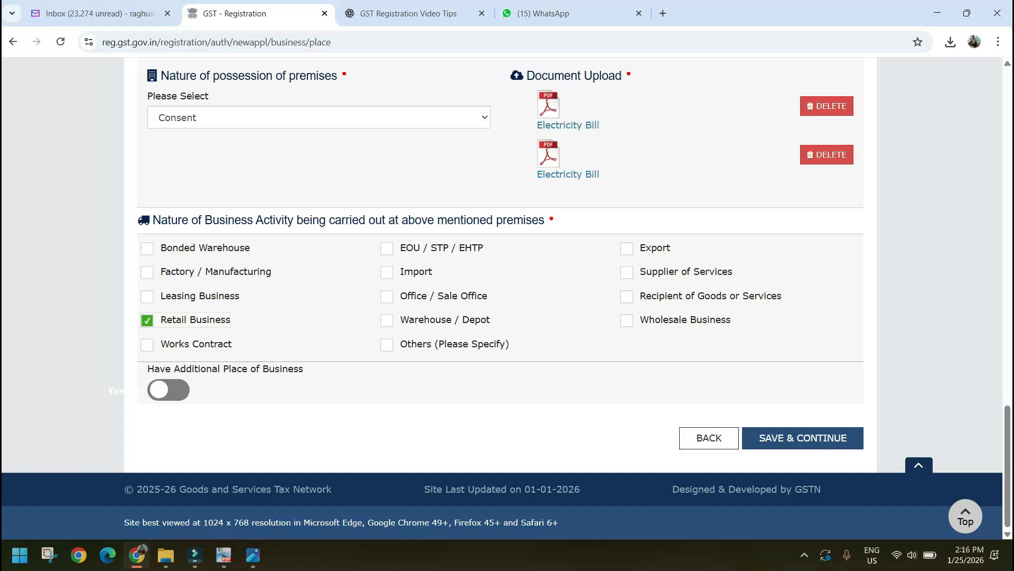
left_click(168, 390)
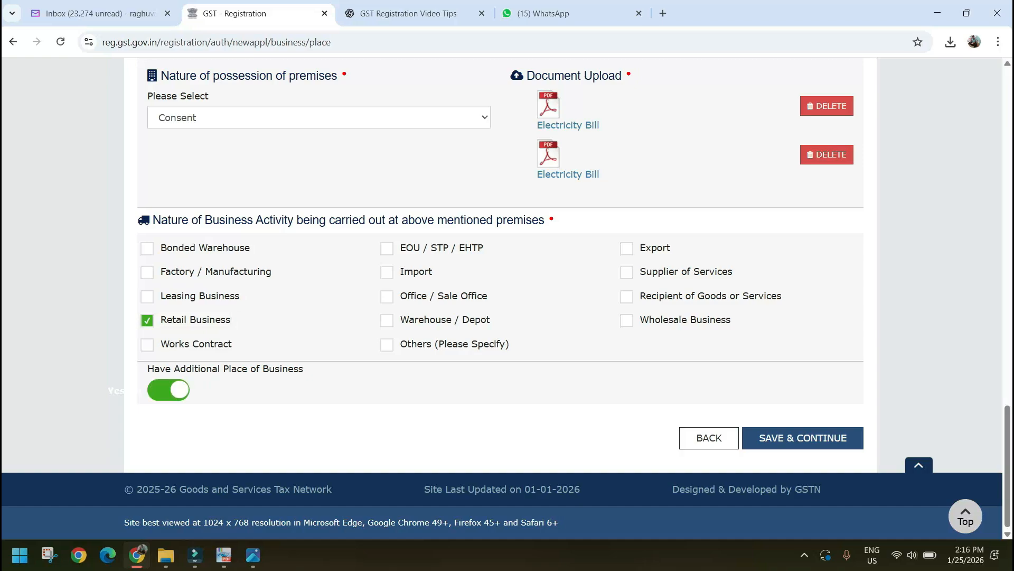
left_click(169, 390)
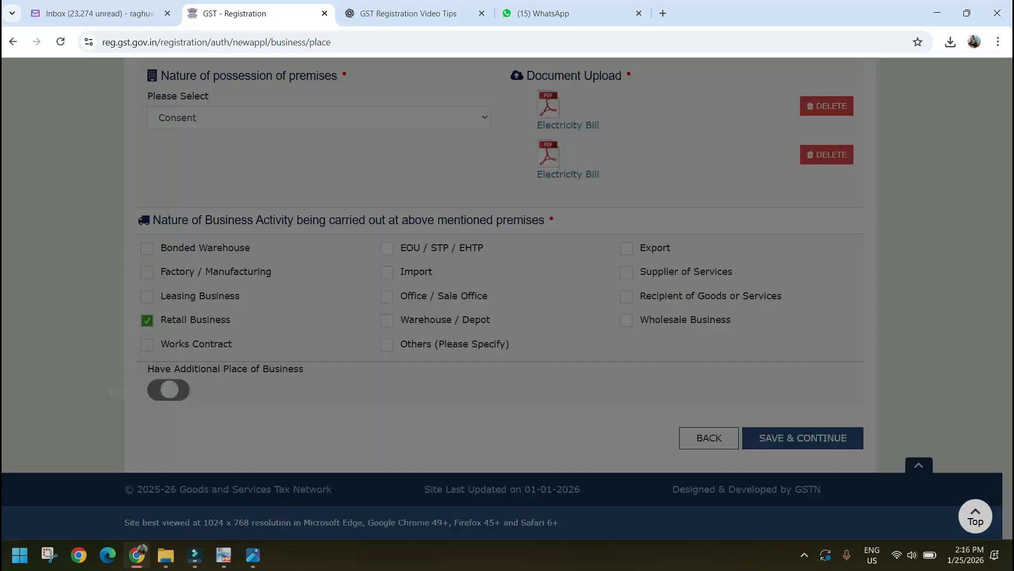
left_click(538, 273)
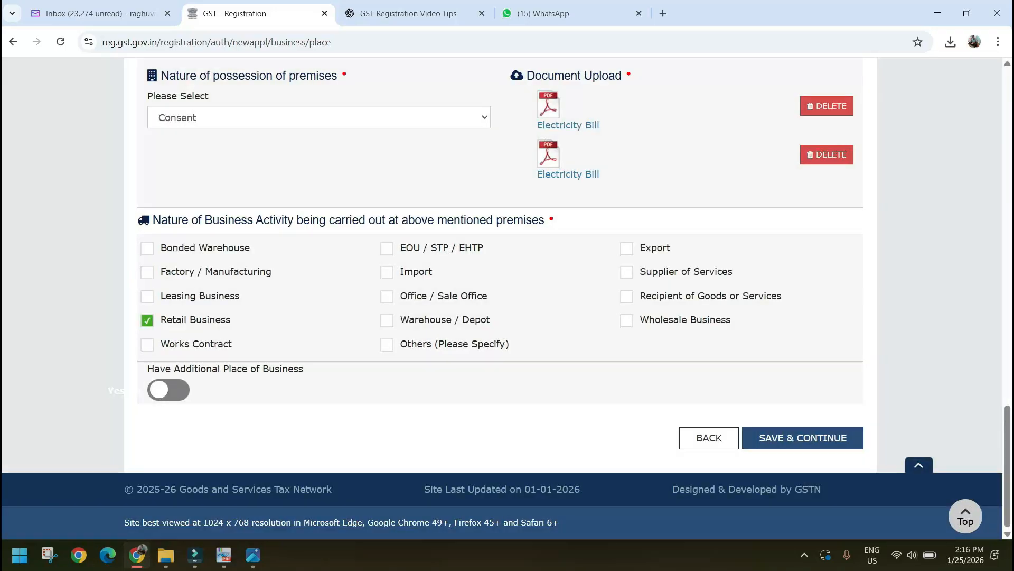
left_click(802, 437)
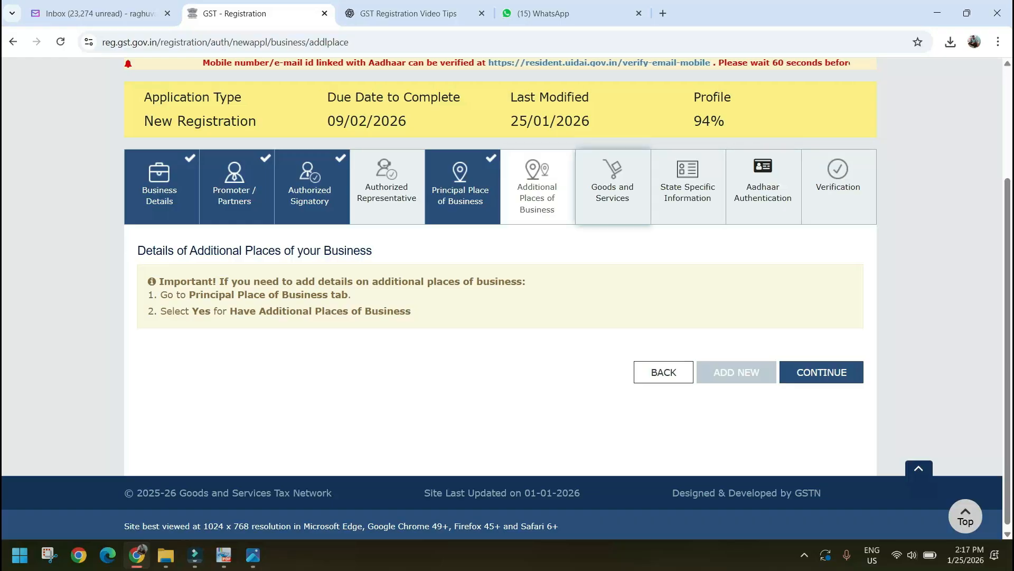
Step: Go to the Goods and Services step and start an HSN chapter search with 'C'
left_click(613, 187)
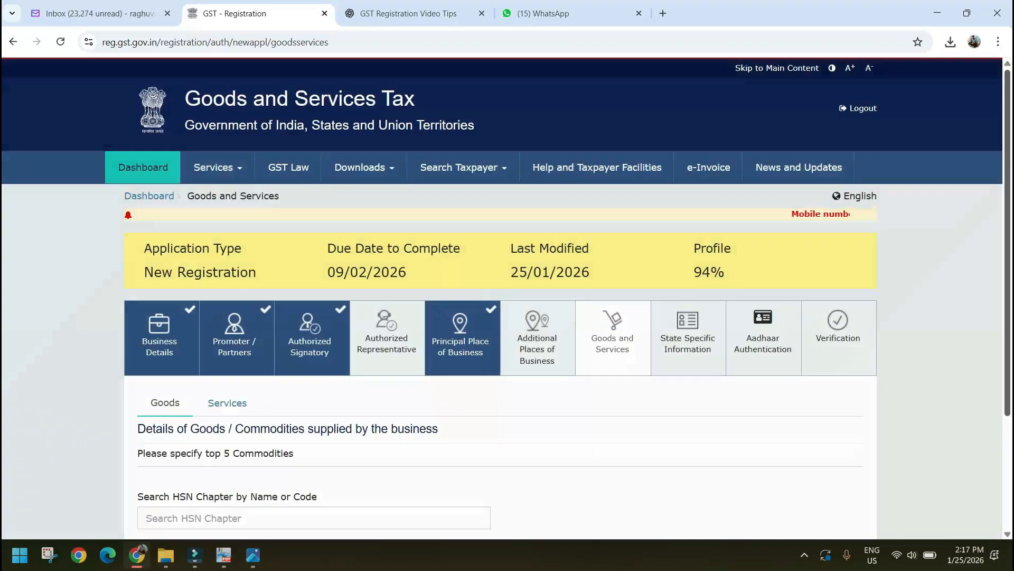
scroll(502, 296, "down", 3)
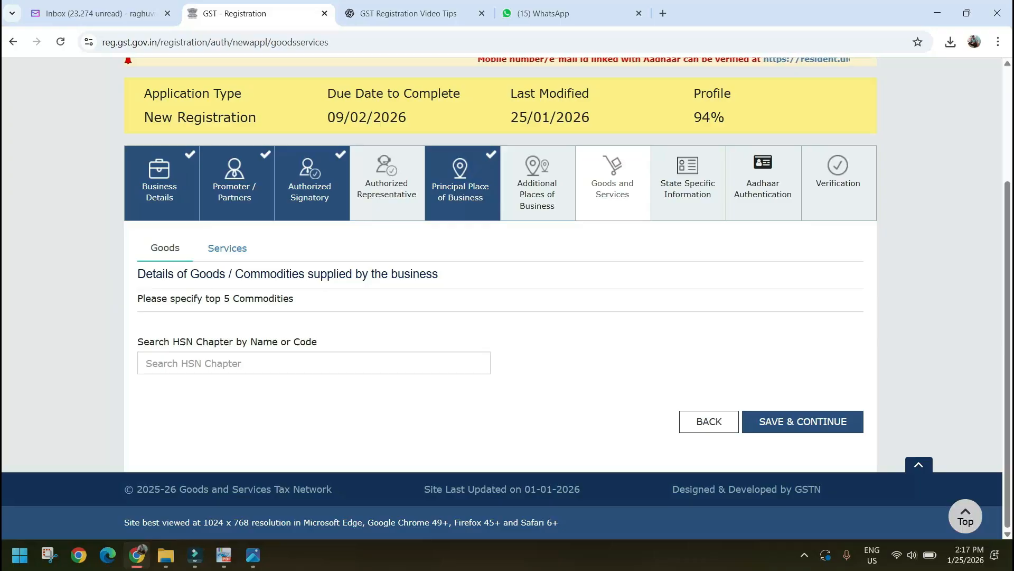
left_click(314, 363)
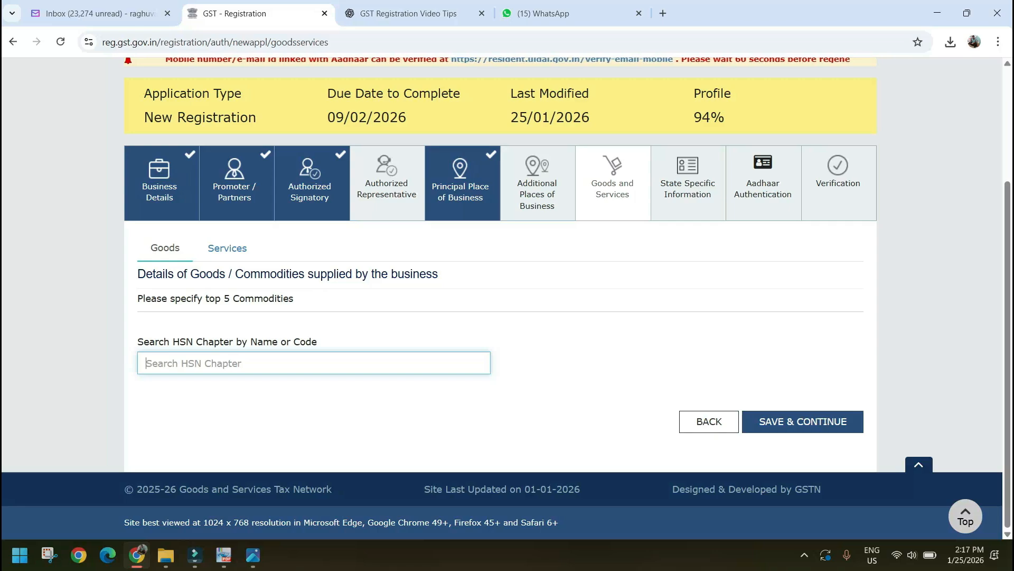
type("C")
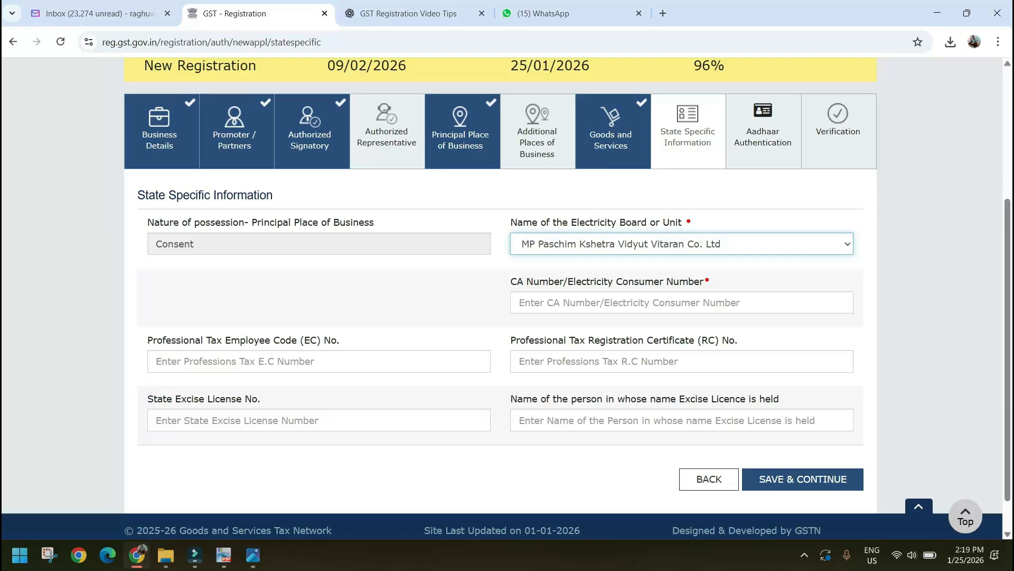
Step: Paste the electricity consumer number into the CA Number field and save State Specific Information
left_click(634, 302)
key("ctrl+v")
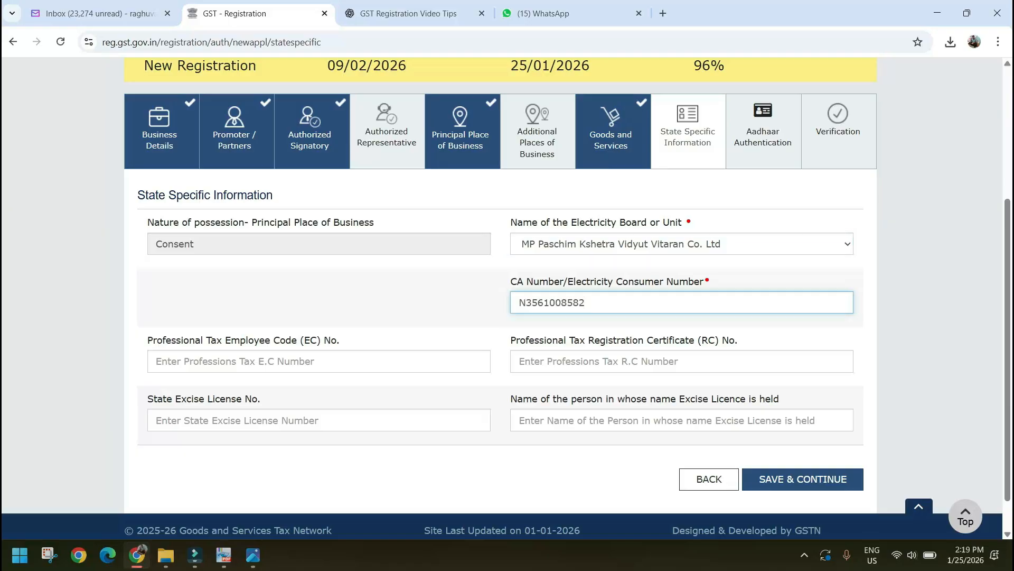
key("Tab")
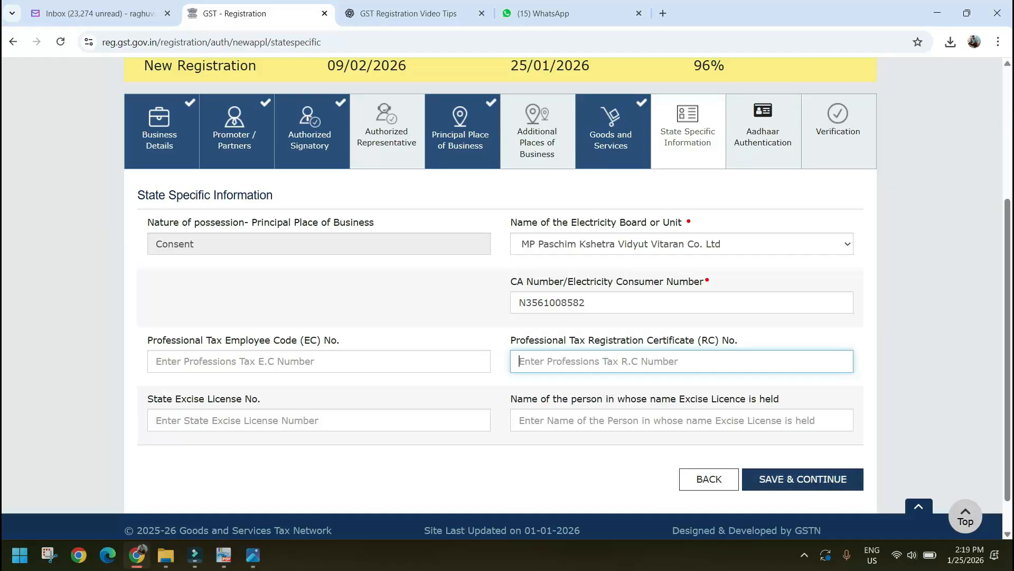
left_click(803, 479)
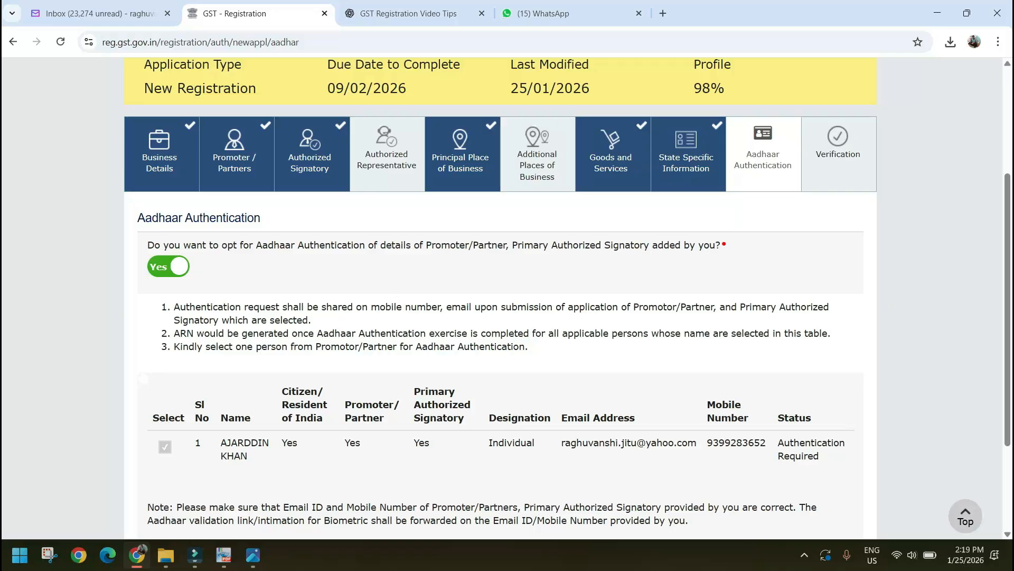
Step: Save Aadhaar Authentication with authentication opted Yes and acknowledge the warning dialog
scroll(507, 296, "down", 3)
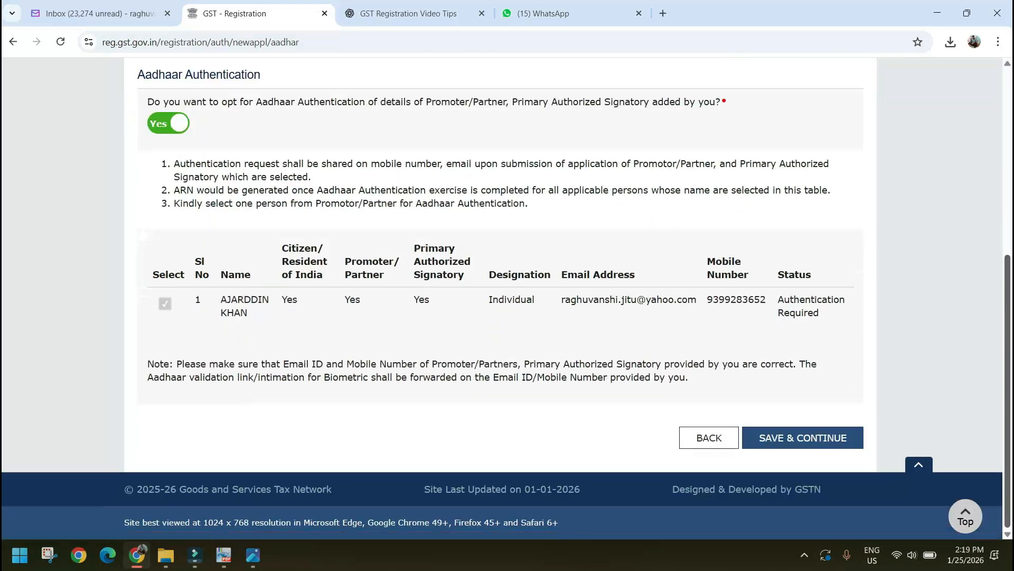
scroll(507, 295, "up", 3)
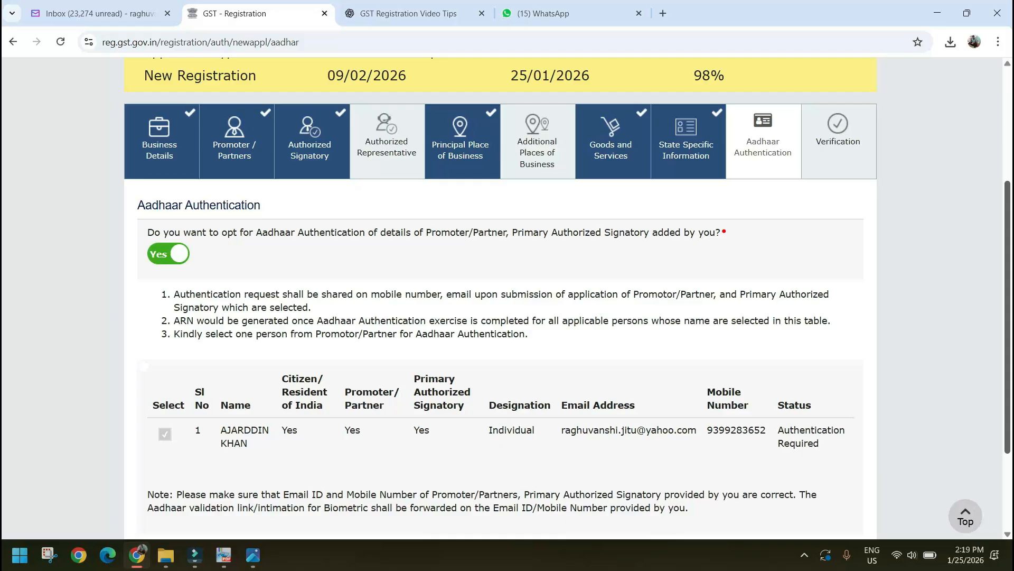
scroll(507, 295, "down", 3)
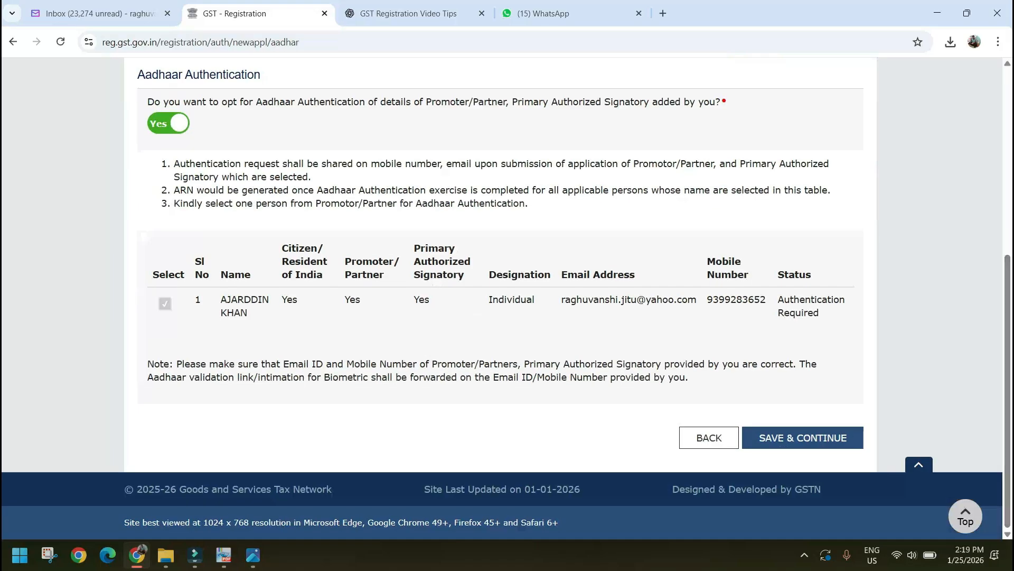
left_click(802, 437)
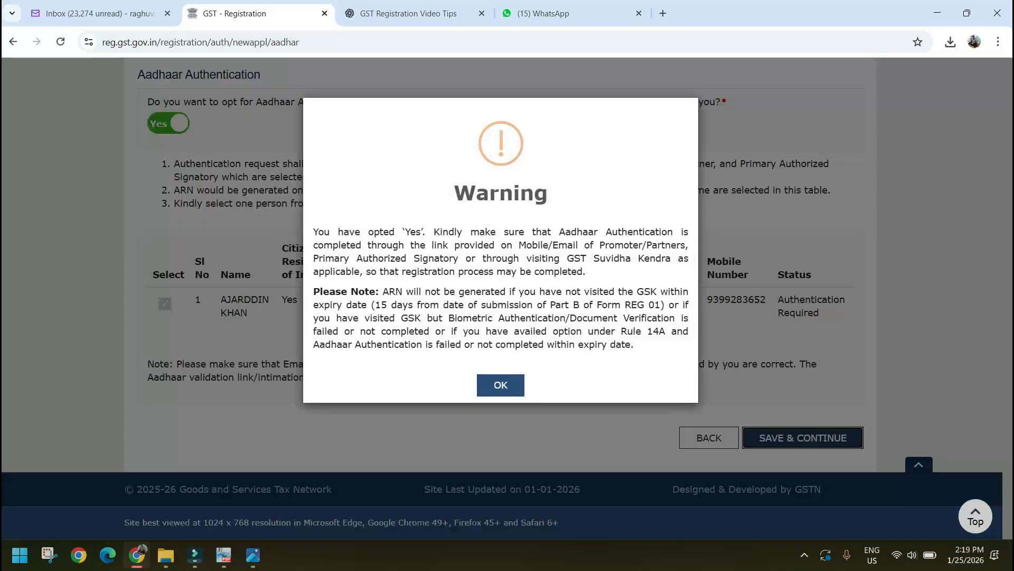
left_click(500, 385)
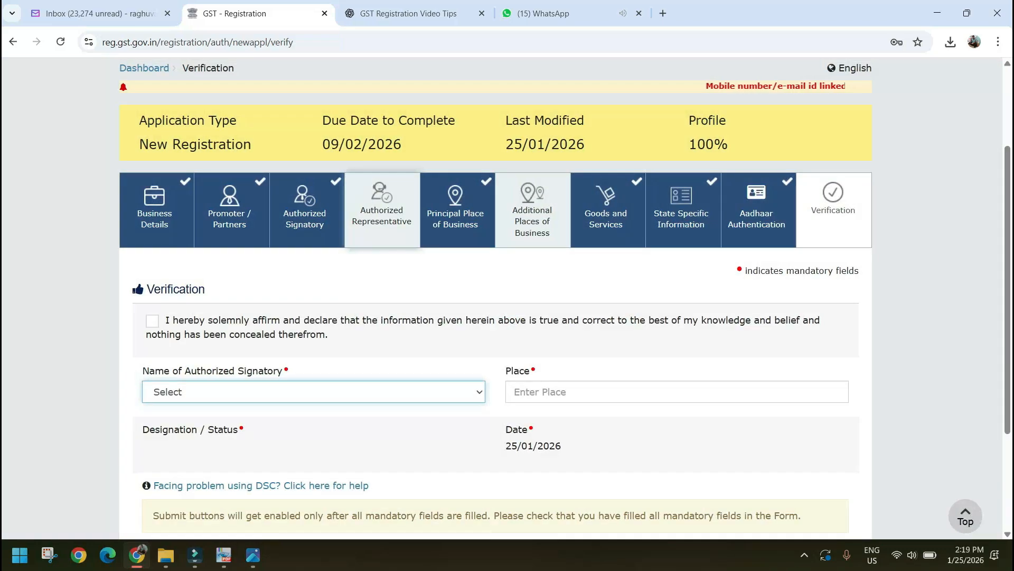
Step: Affirm the declaration, choose the applicant as authorized signatory, set place Dewas, and submit with EVC
left_click(152, 321)
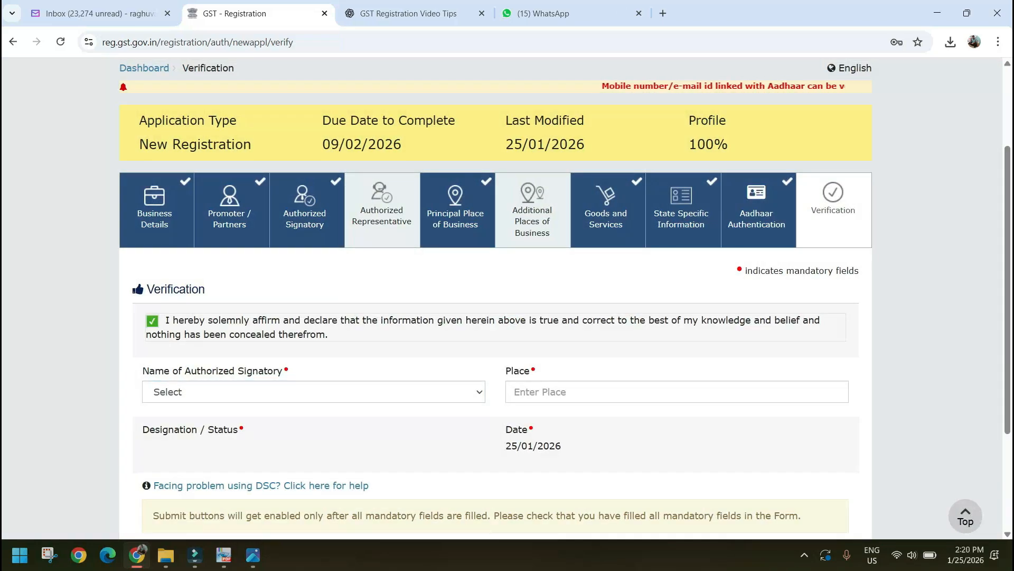
left_click(314, 392)
left_click(227, 429)
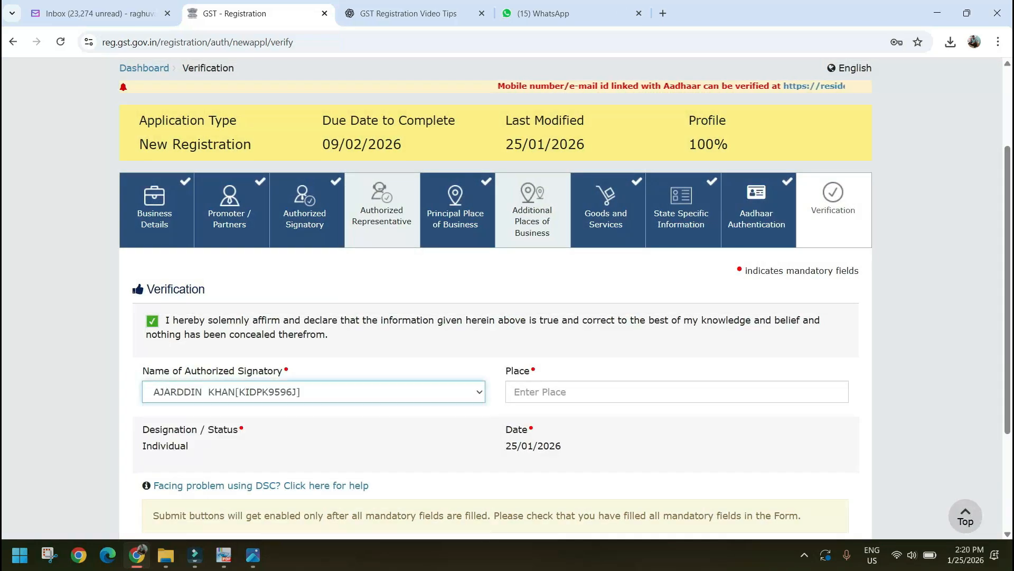
left_click(677, 392)
key("Down")
key("Down")
key("Return")
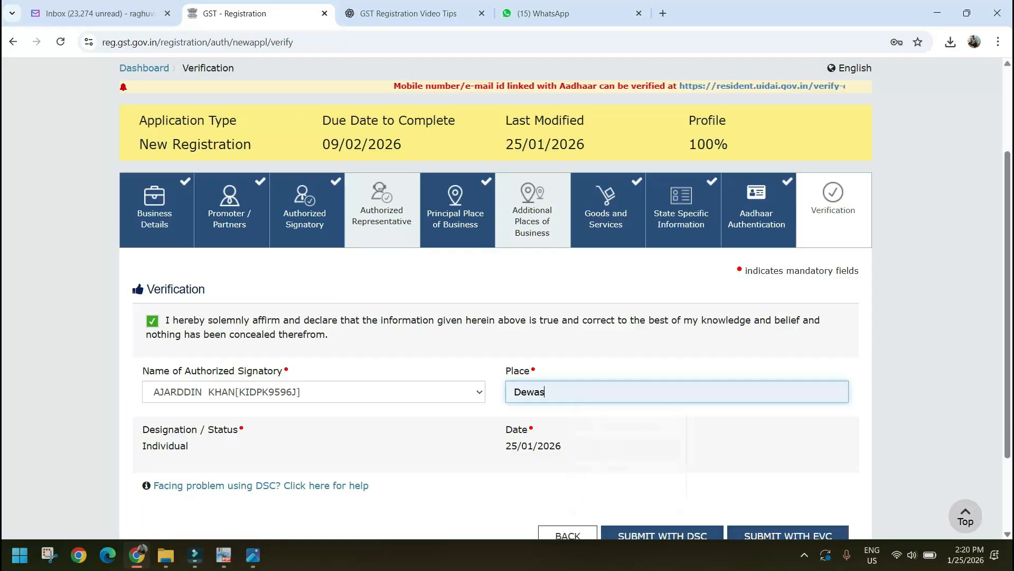
scroll(507, 264, "down", 2)
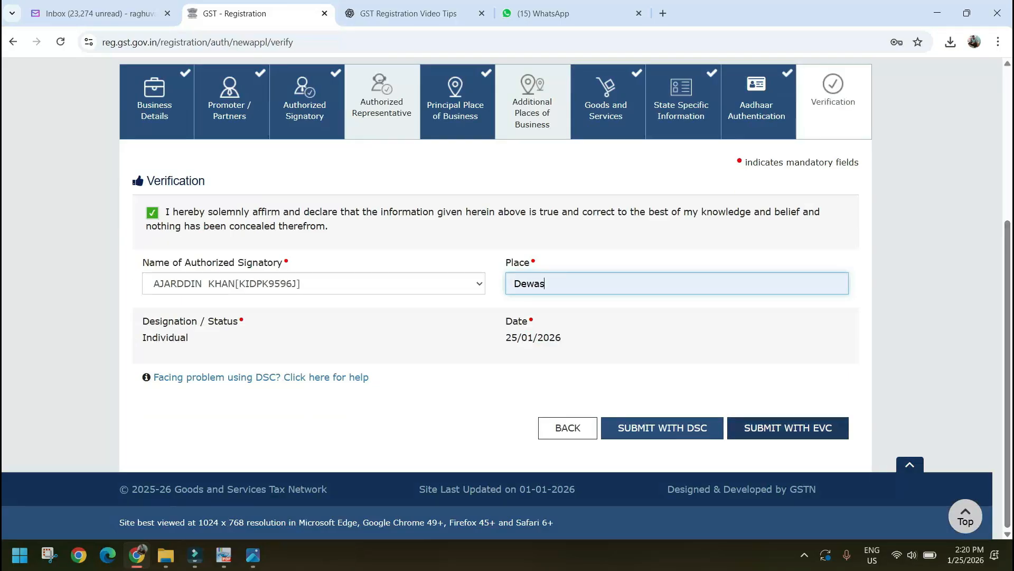
left_click(788, 427)
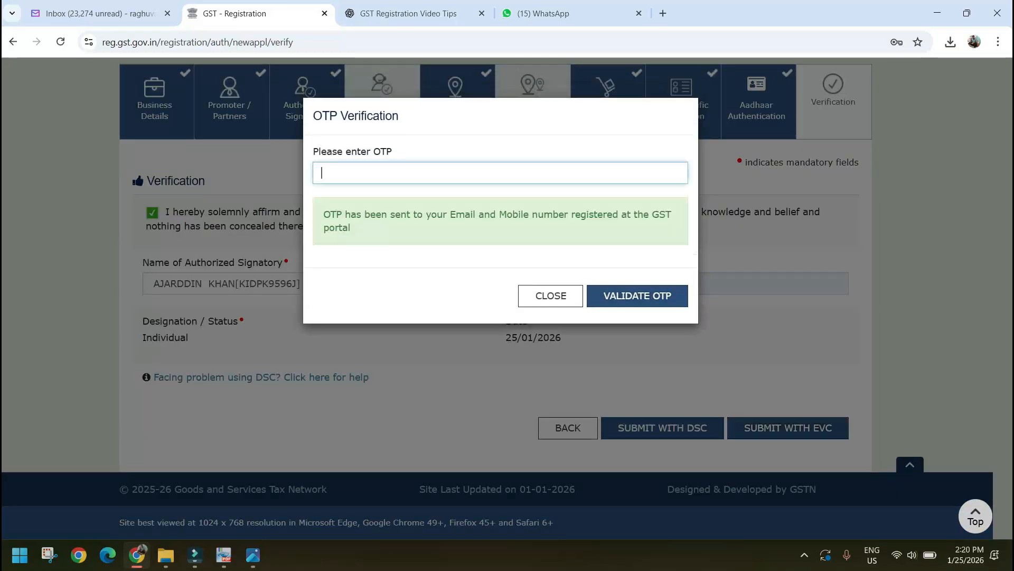